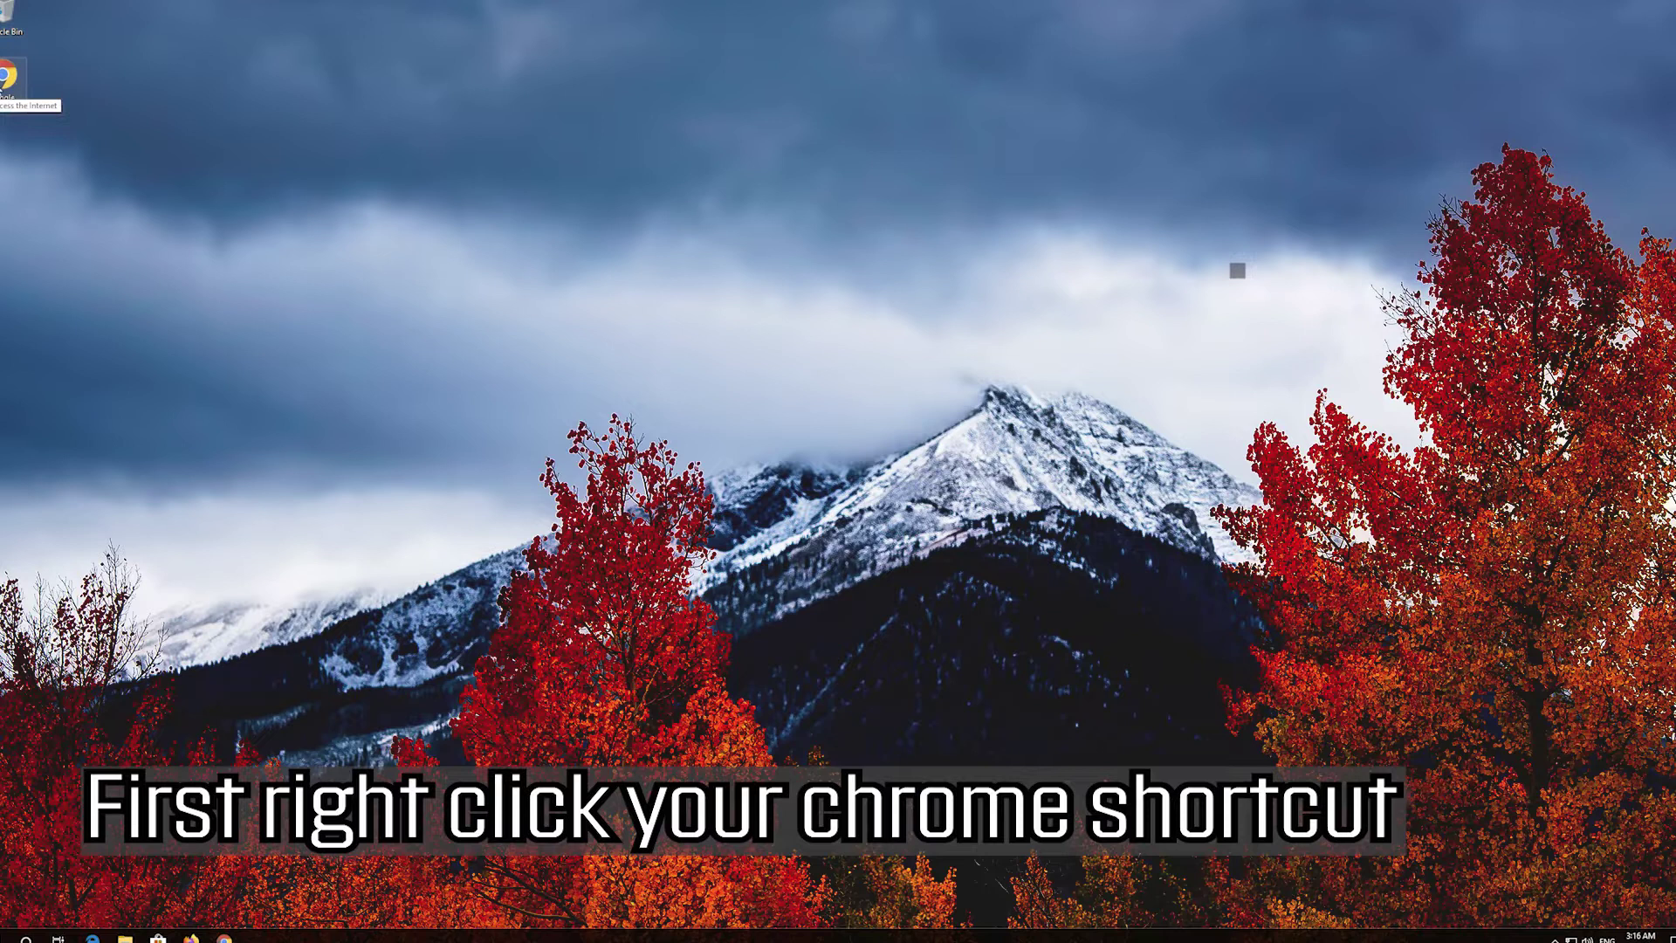
Open the context menu of the Google Chrome desktop shortcut
right_click(3, 88)
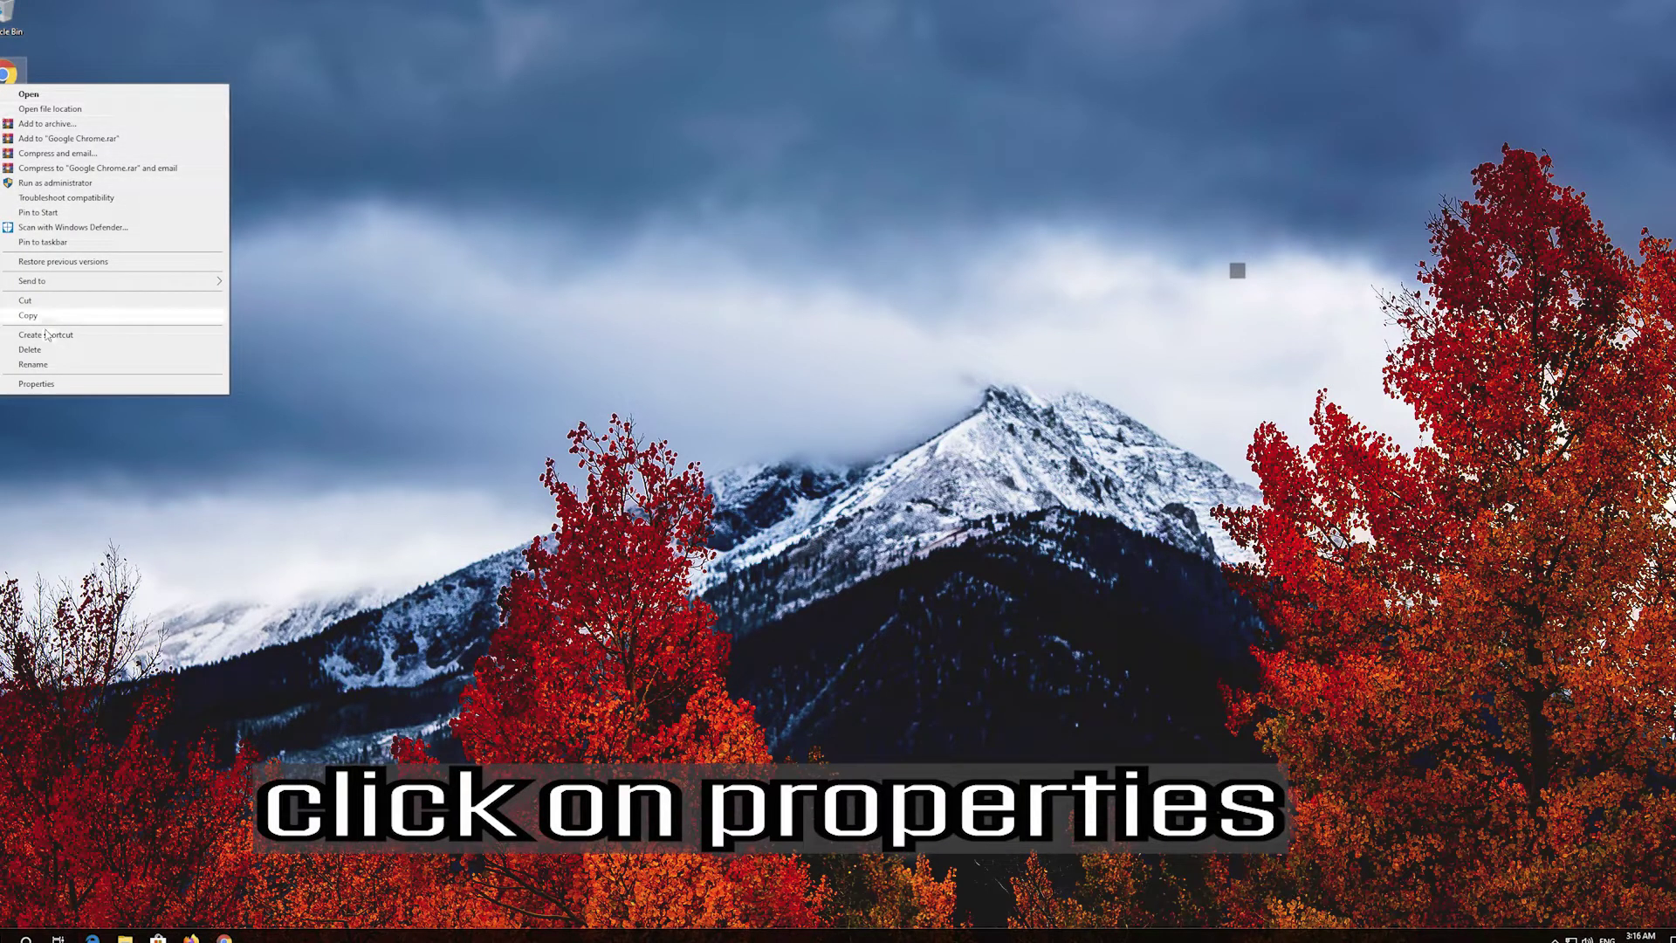
Append ' -no-sandbox' to the Chrome shortcut's Target in Properties, then apply and close
click(94, 385)
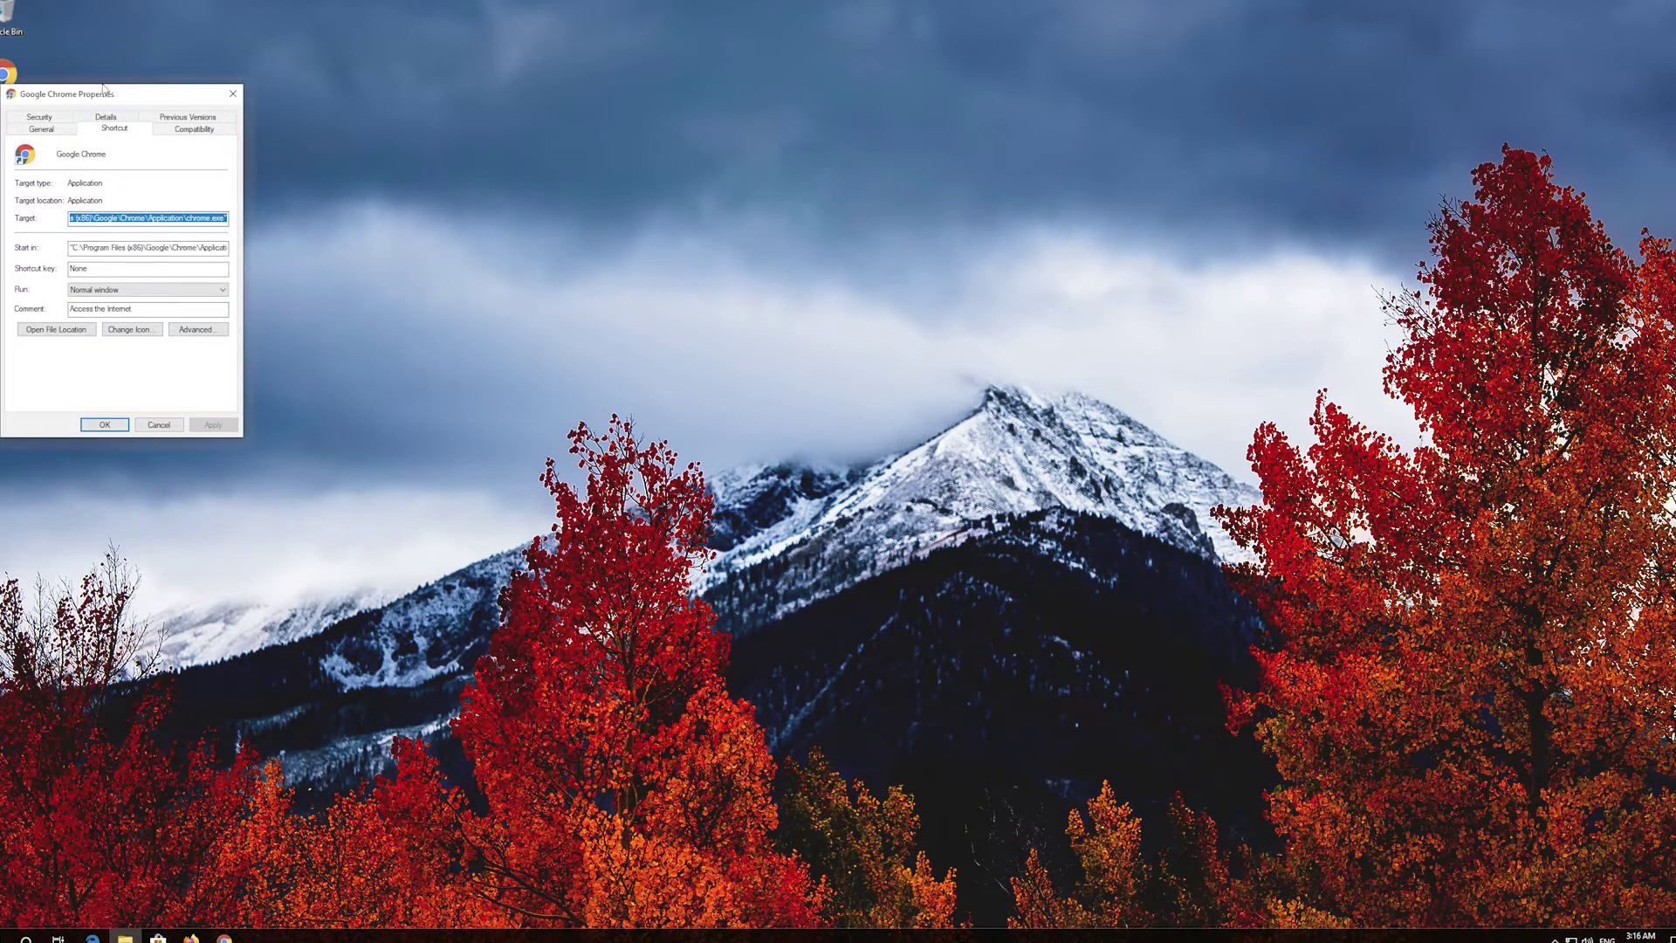
drag(107, 94, 421, 159)
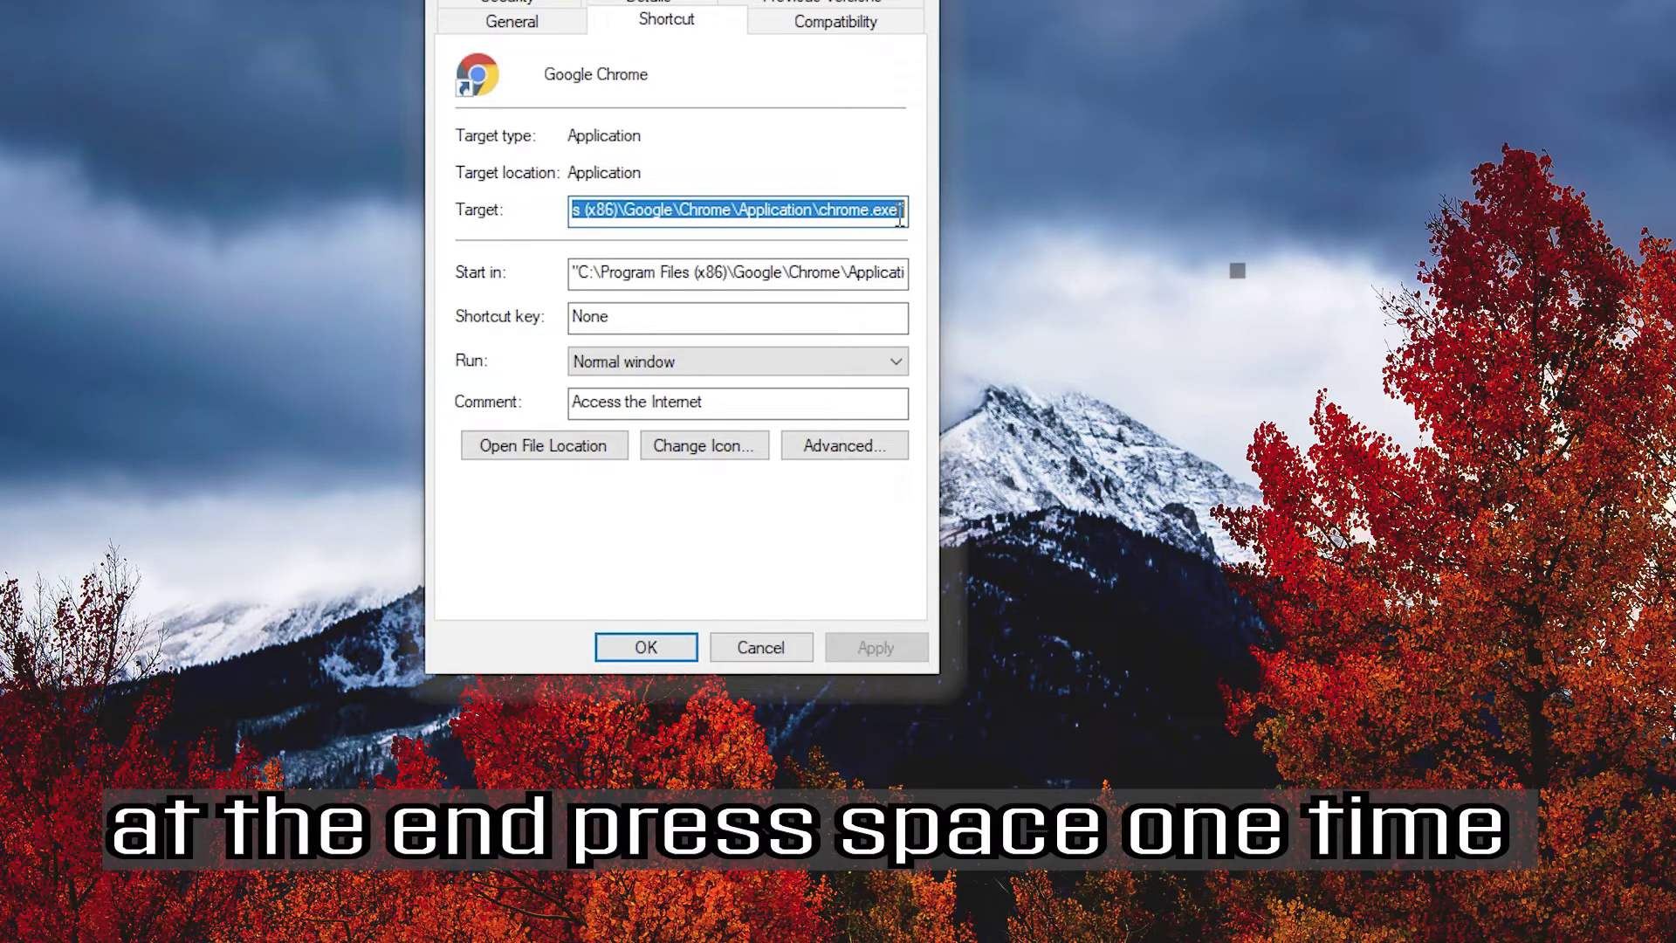
click(904, 210)
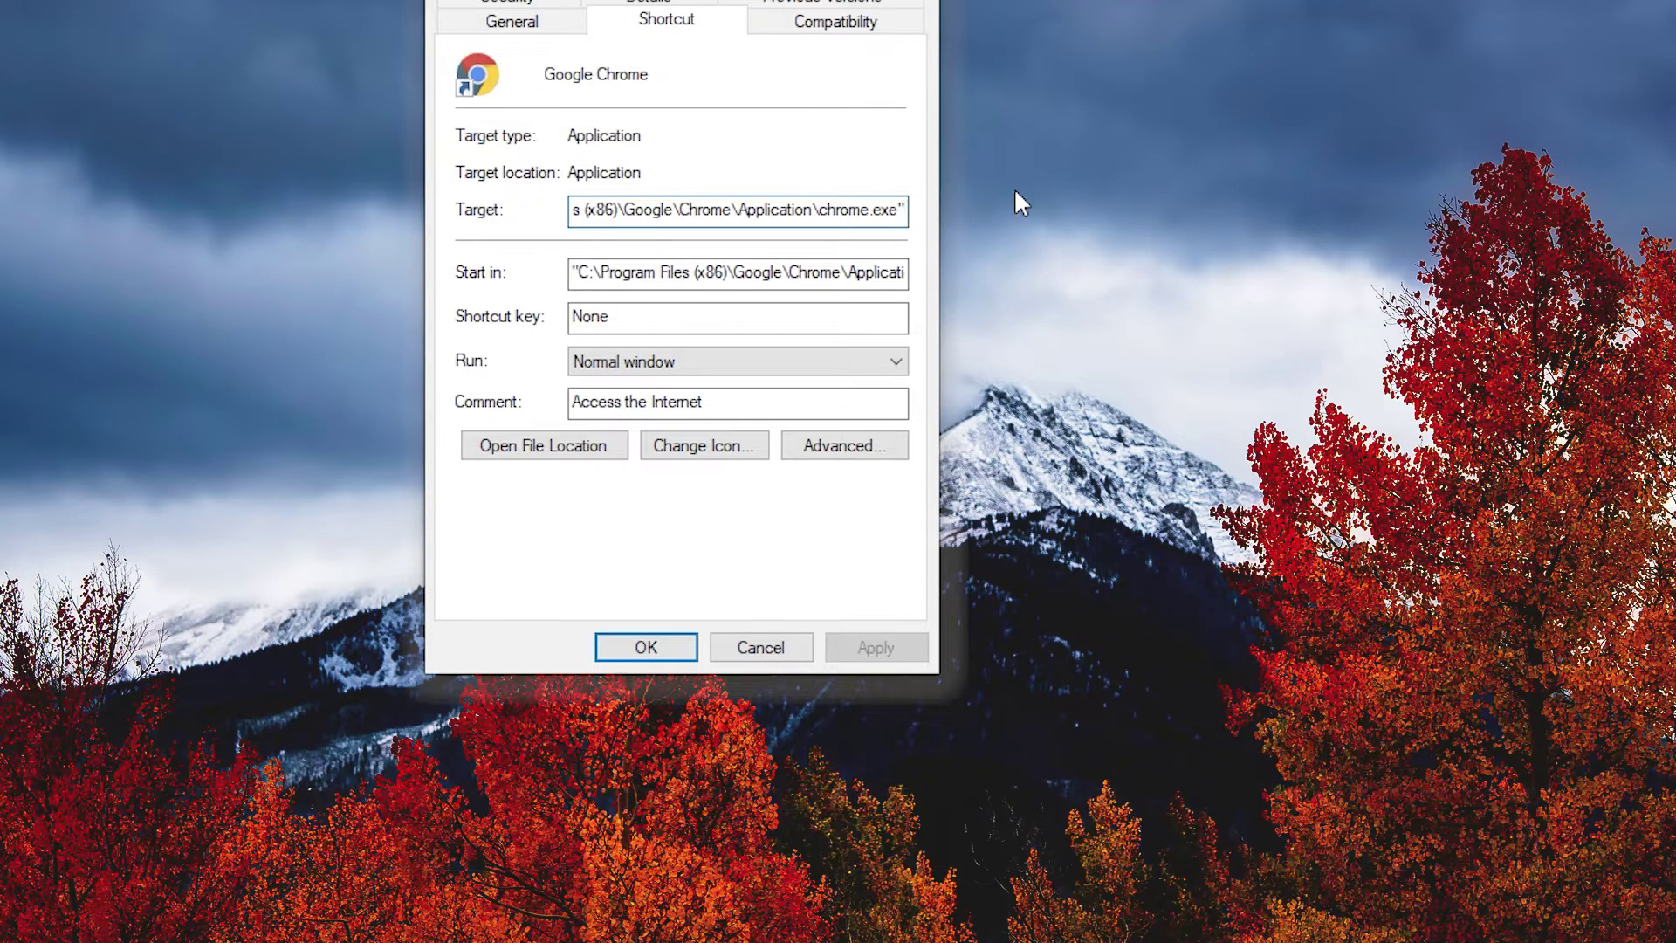
text(-)
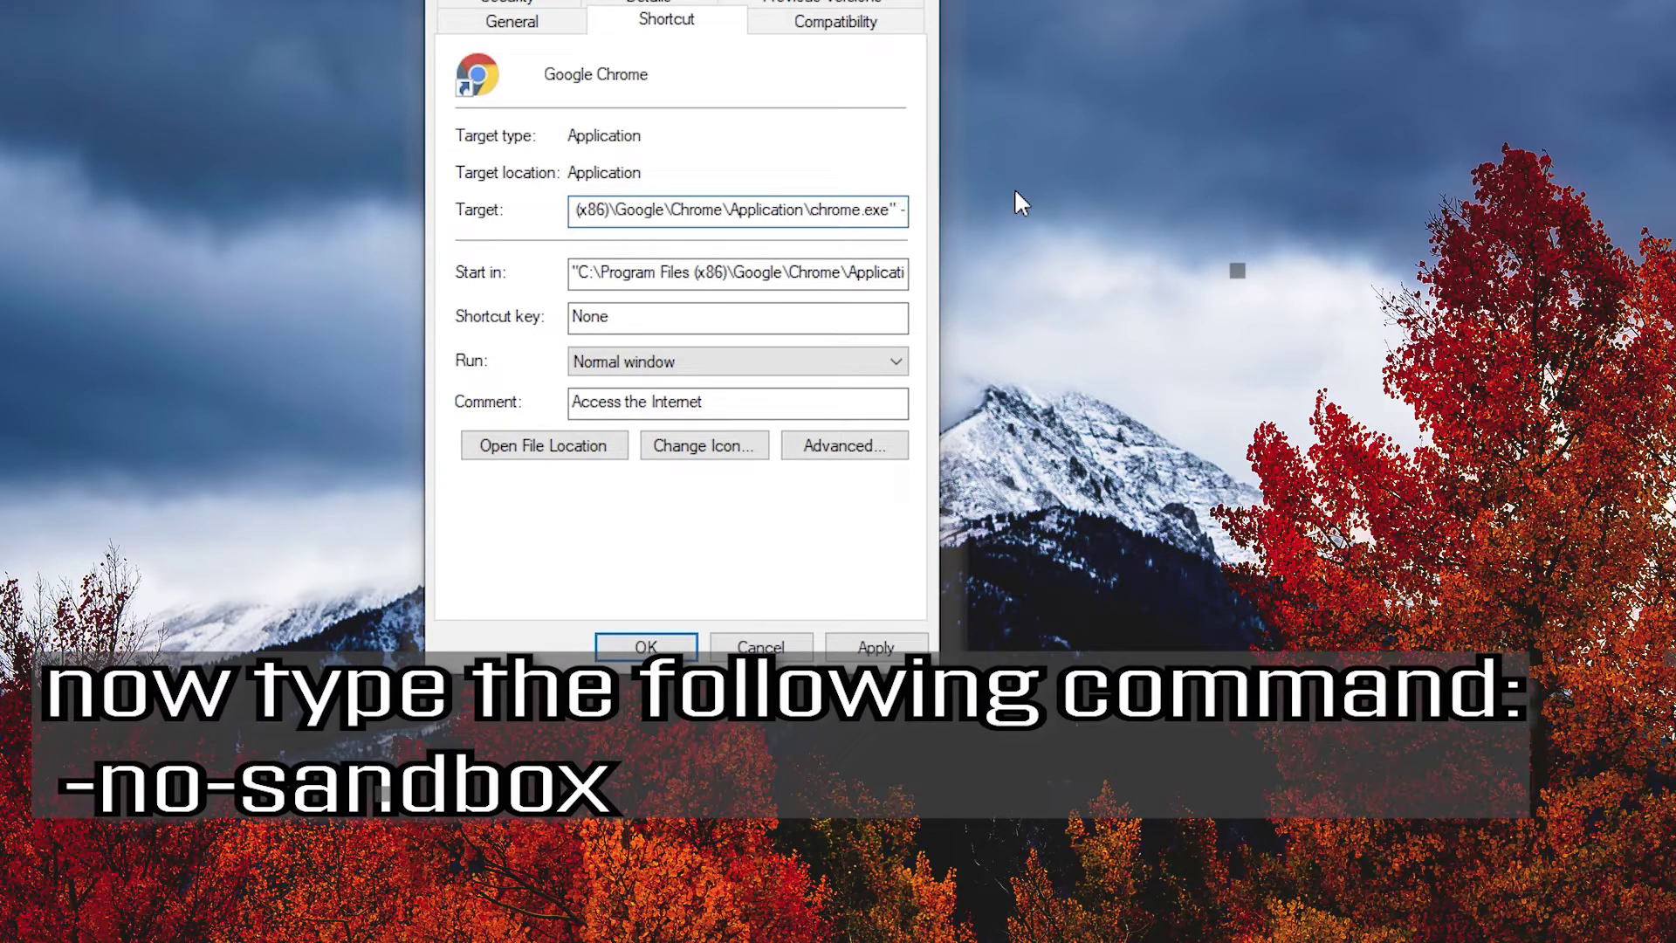
text(no)
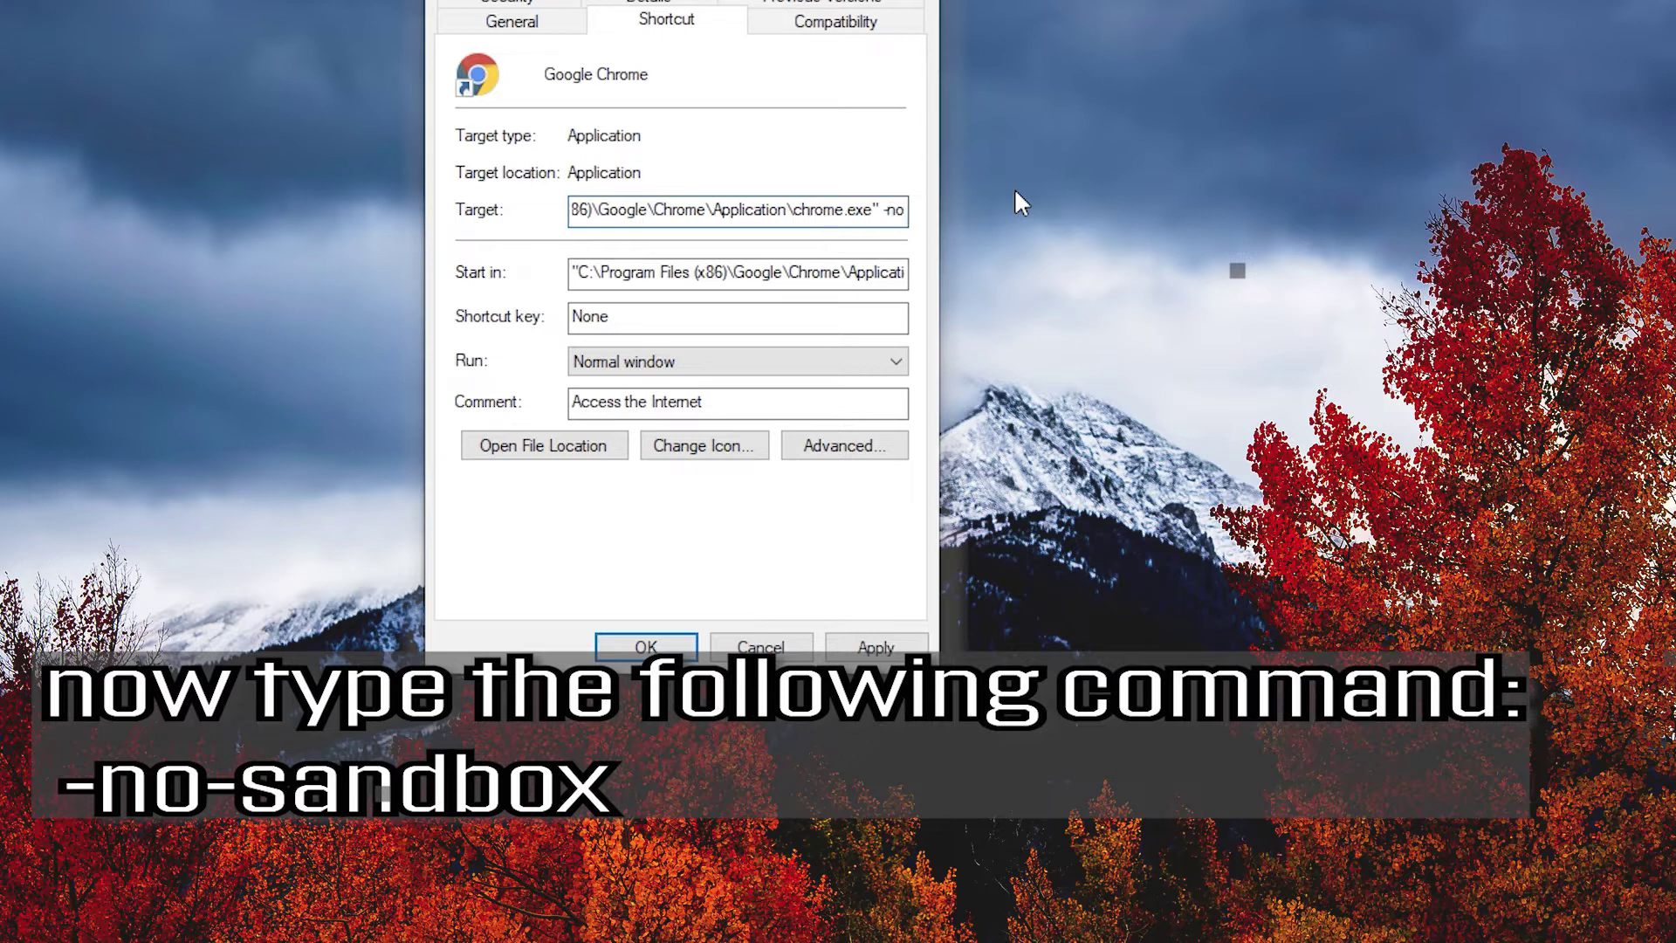
text(-sandbox)
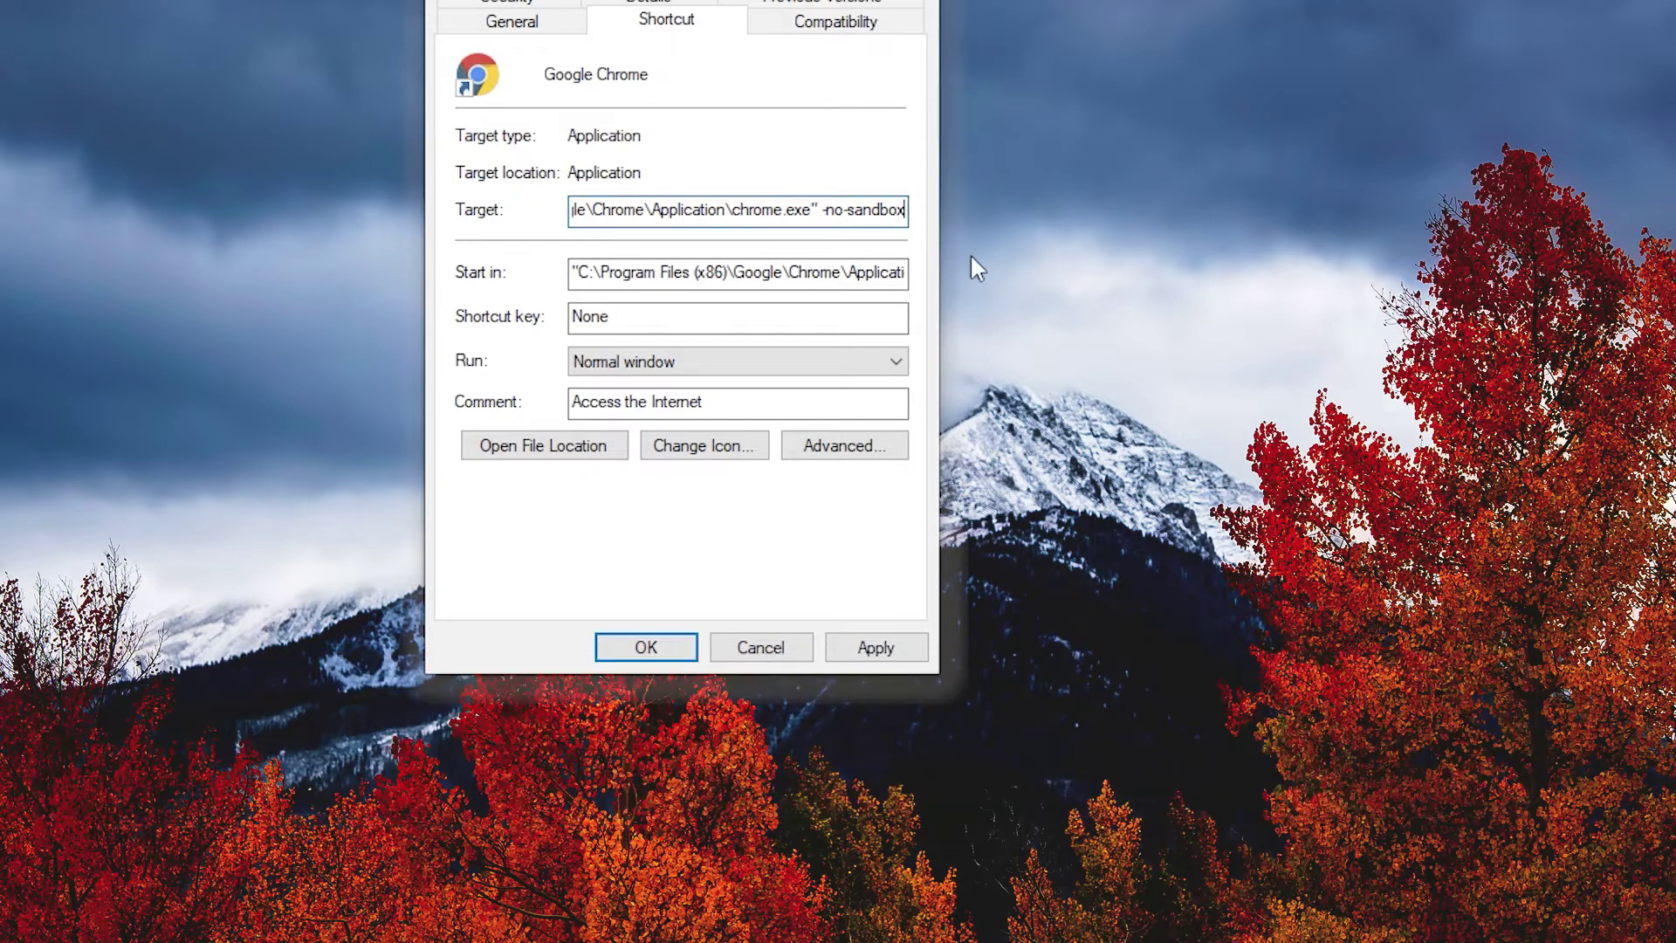
click(896, 657)
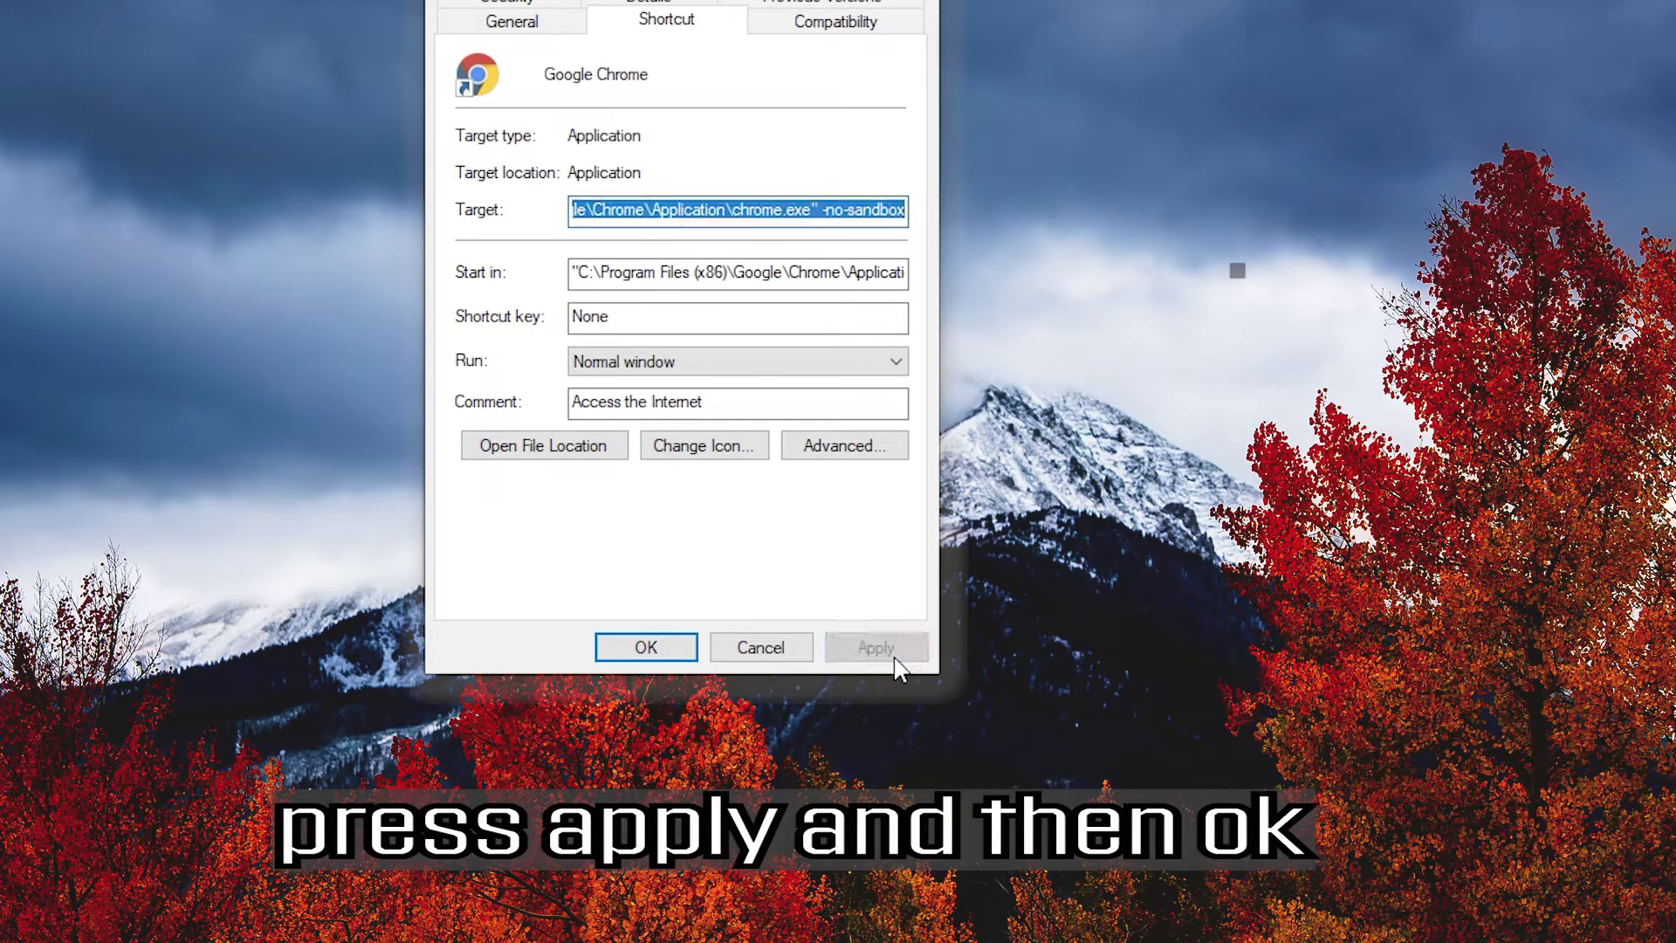
click(646, 647)
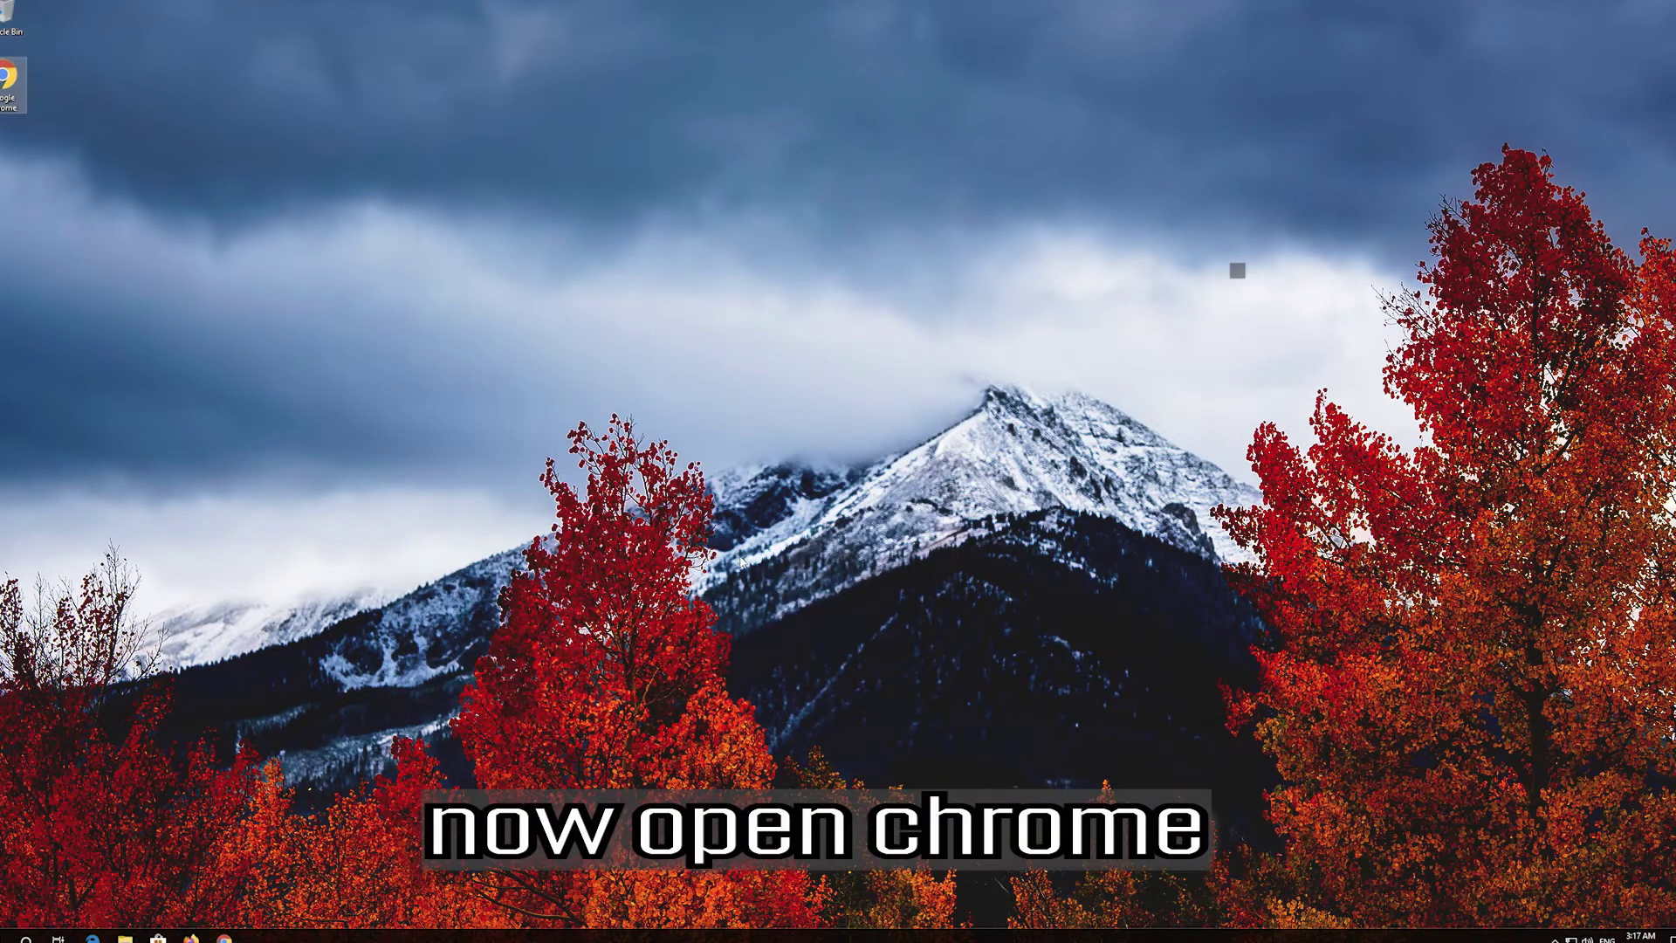
Launch Chrome from the desktop shortcut and dismiss the unsupported -no-sandbox flag infobar
double_click(7, 77)
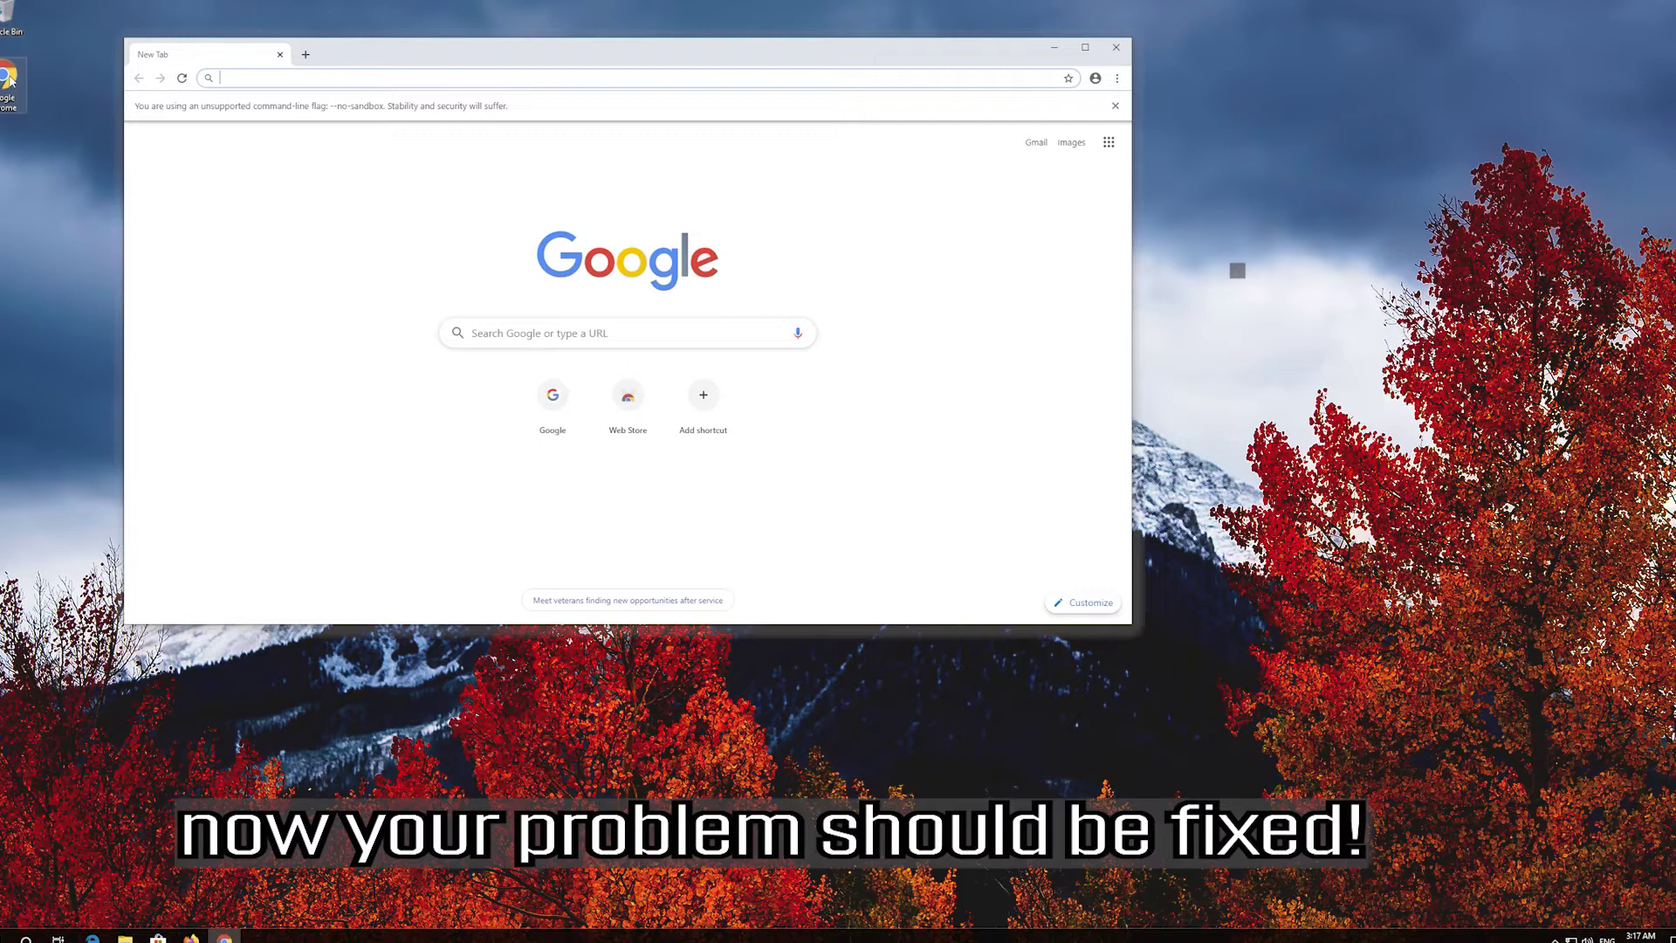
drag(389, 57, 609, 139)
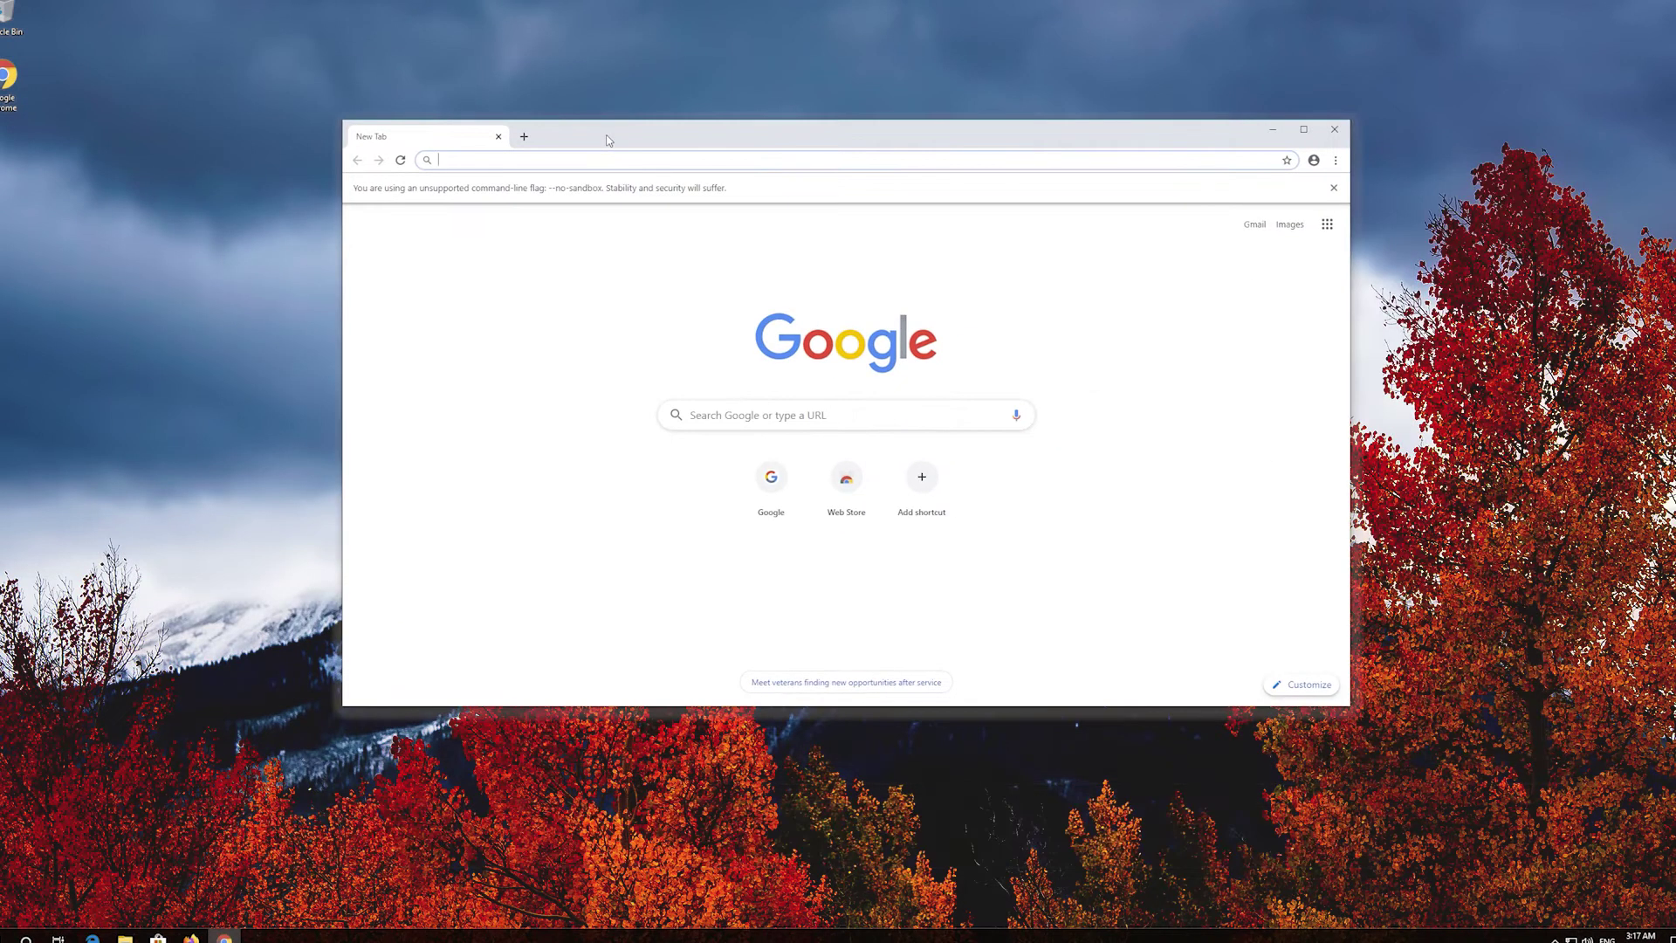
click(1334, 189)
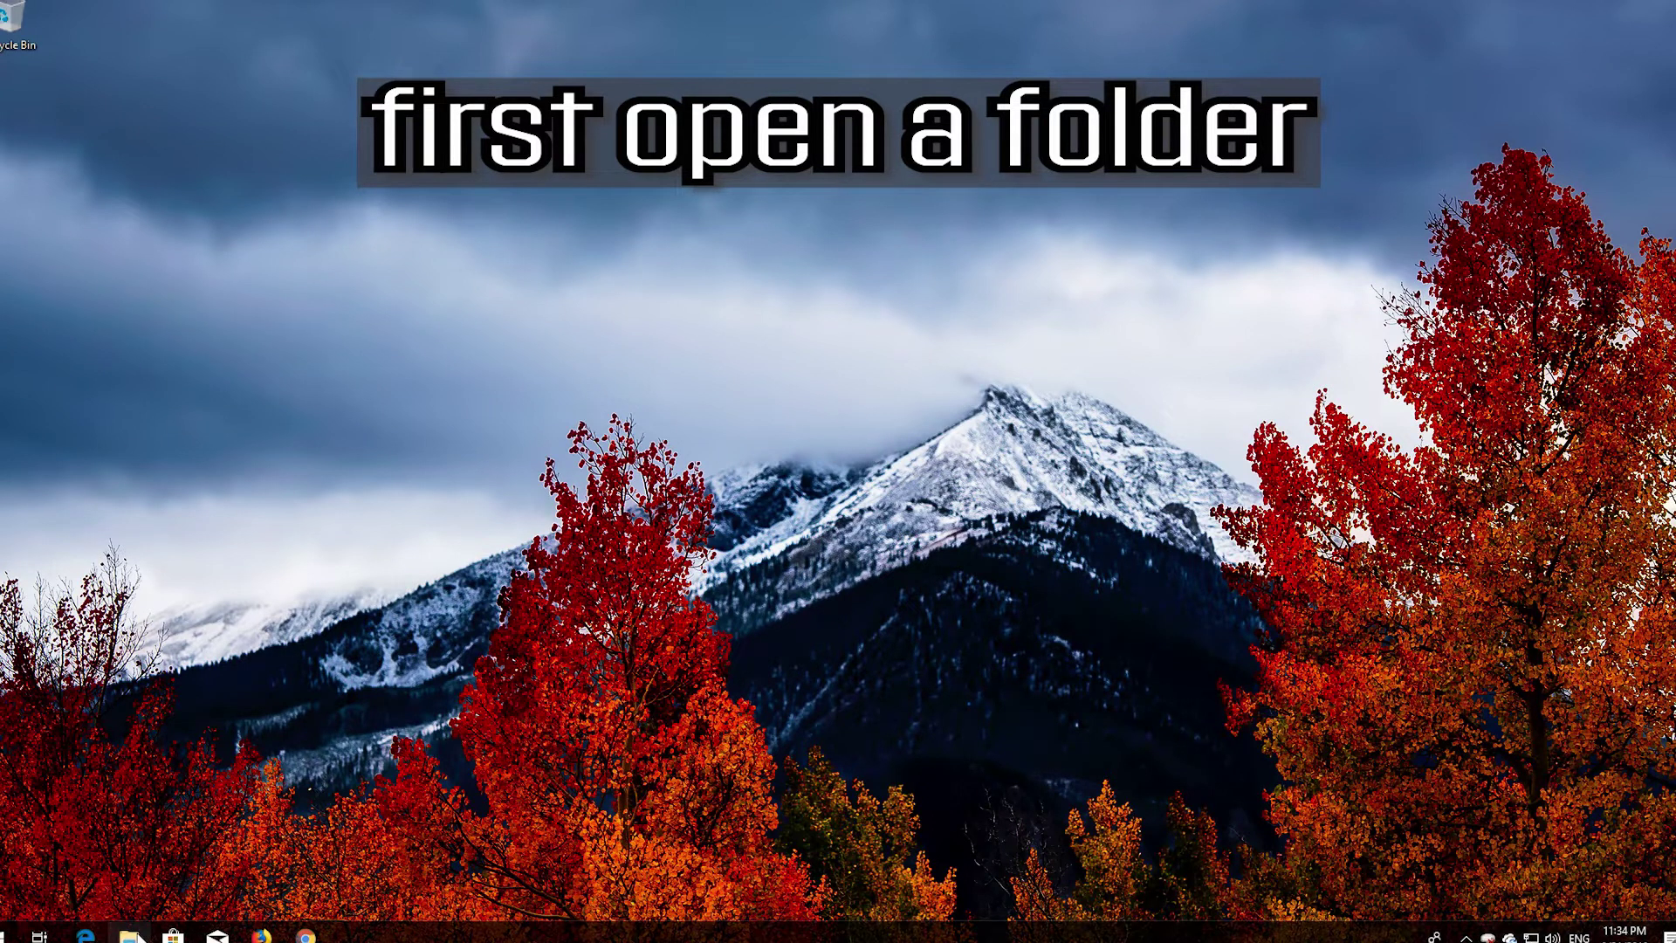
Open File Explorer from the taskbar to Quick access
click(130, 934)
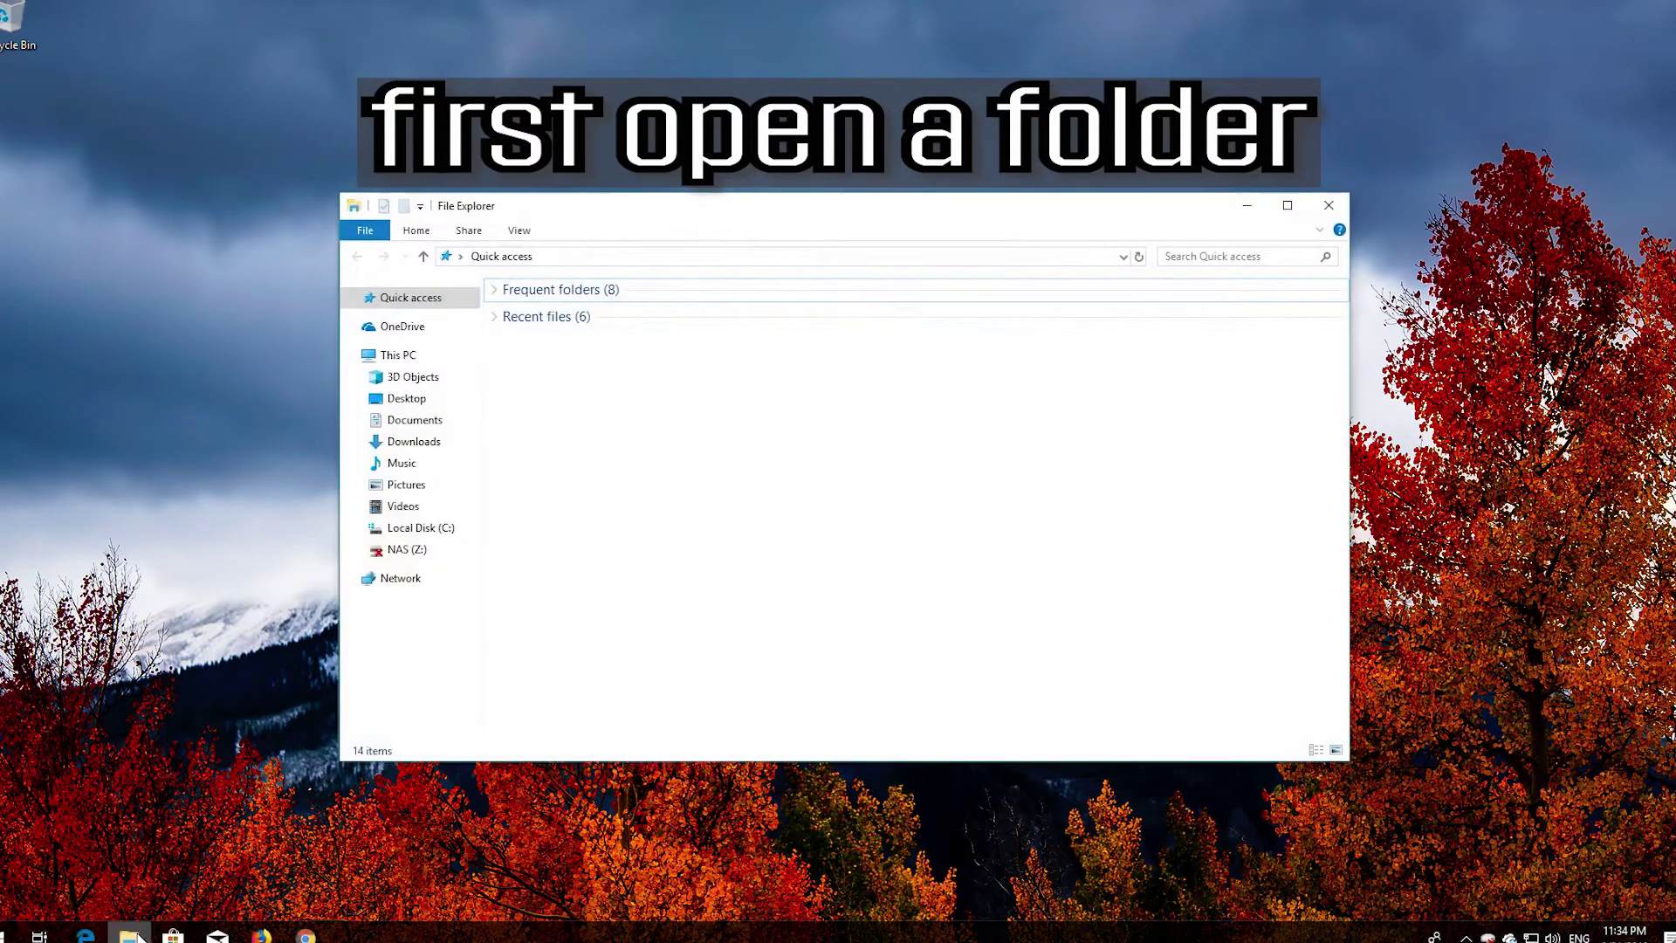
Browse to C:\Program Files (x86)\Google\Chrome\Application and select the chrome application
click(436, 534)
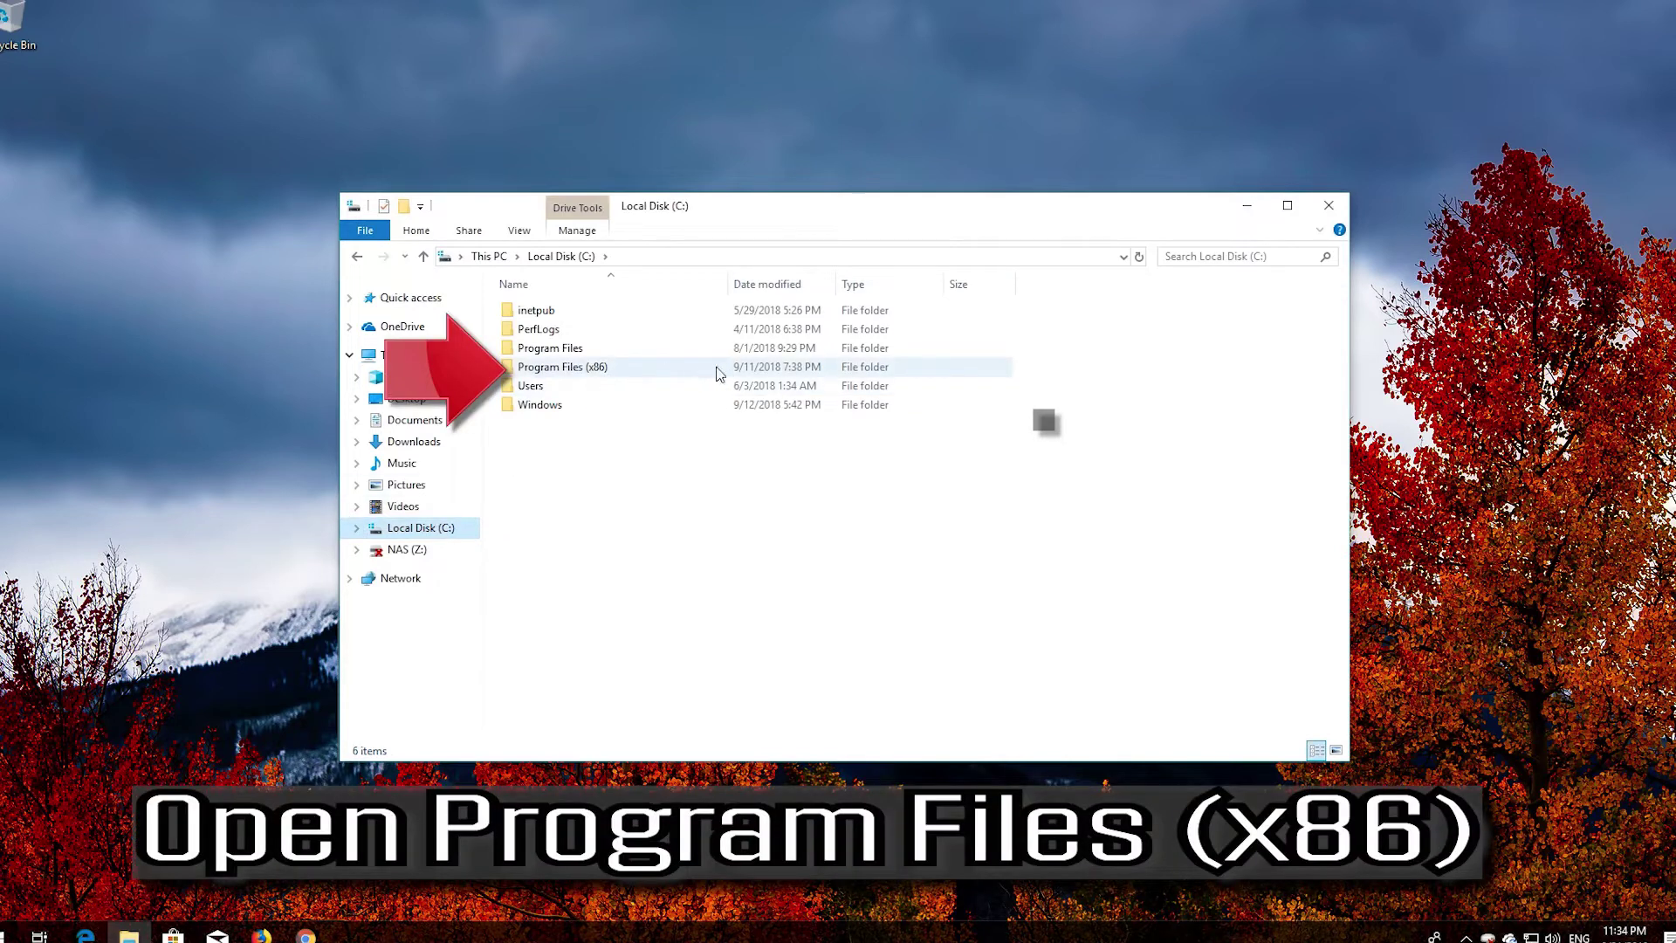
double_click(548, 371)
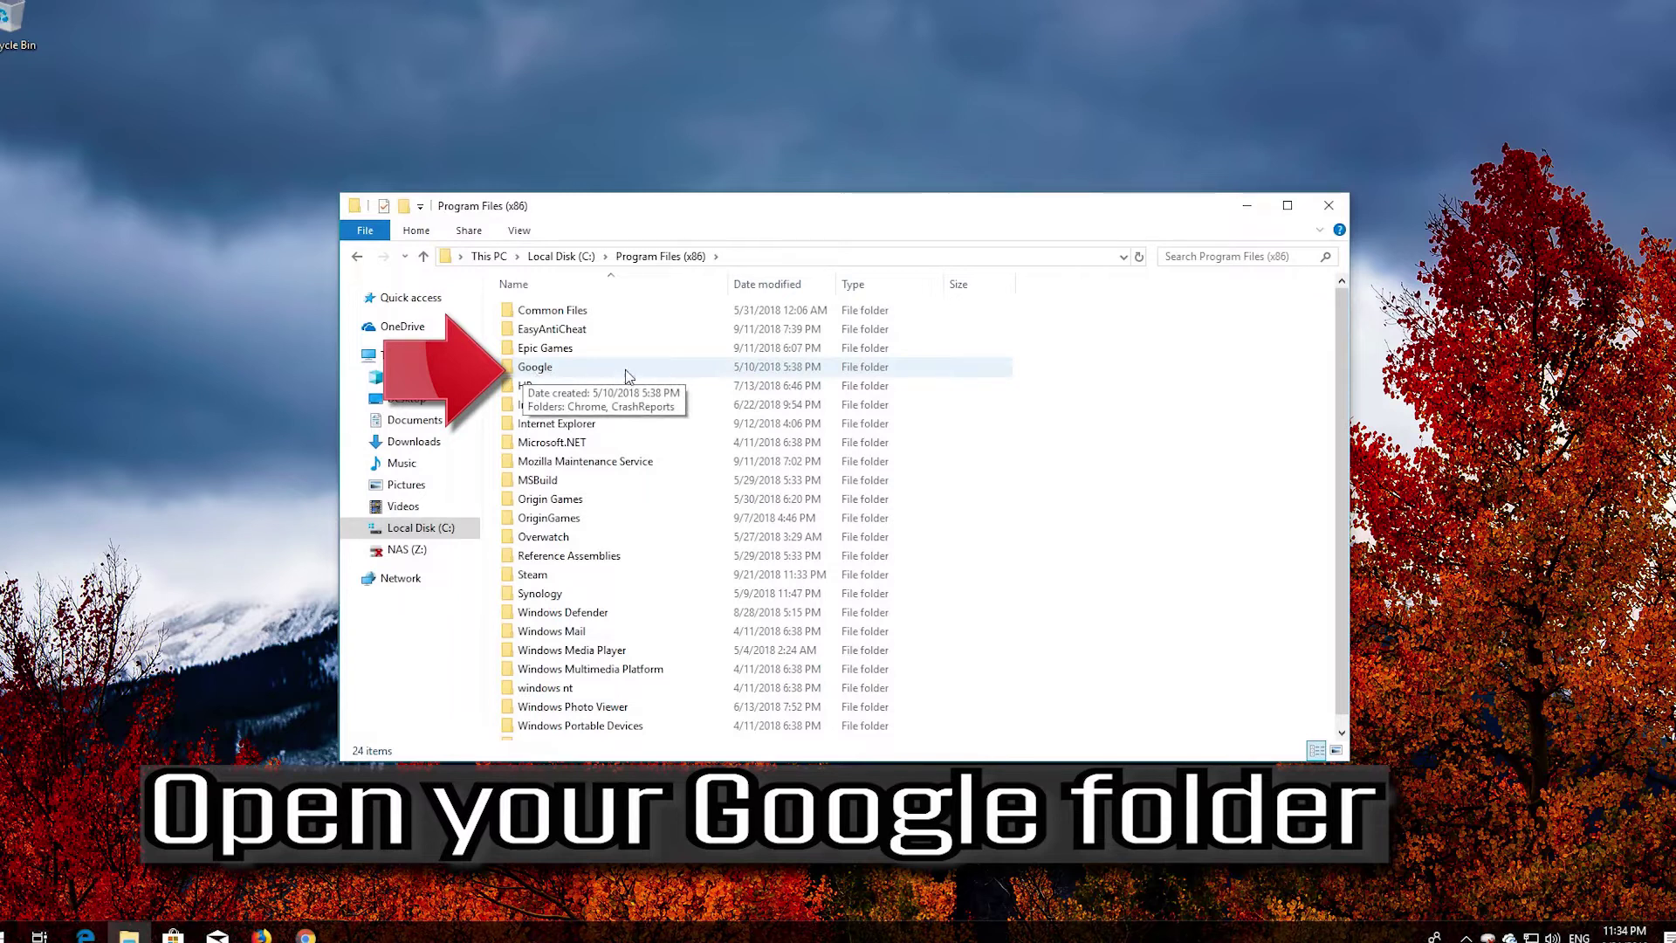
double_click(556, 373)
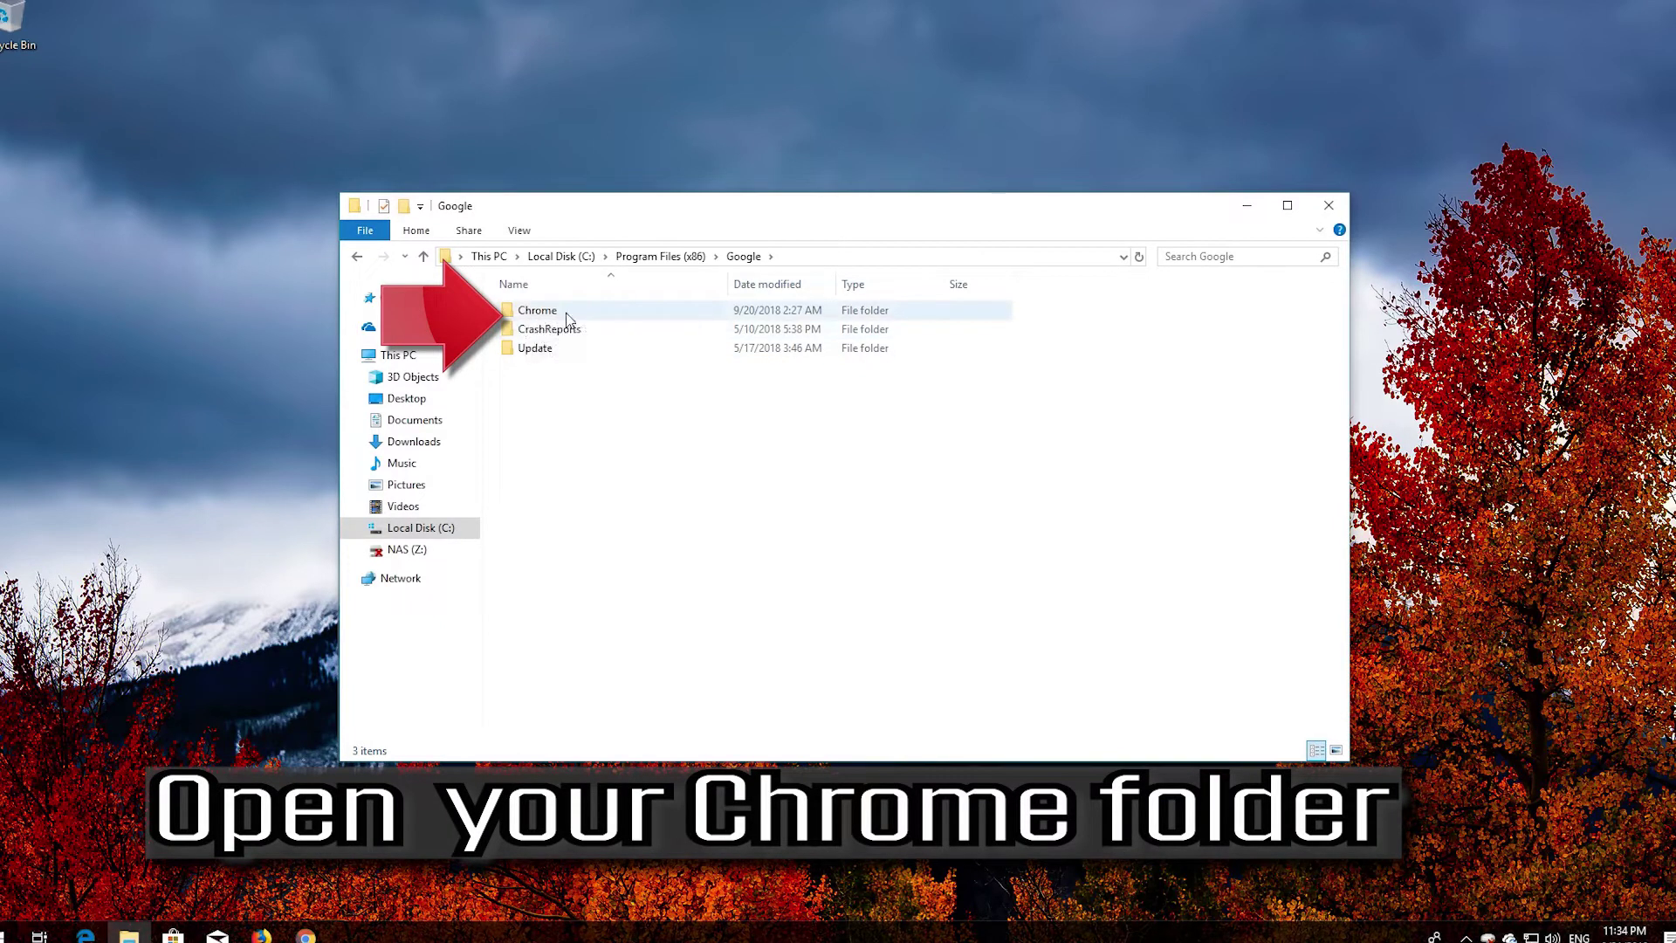
click(550, 319)
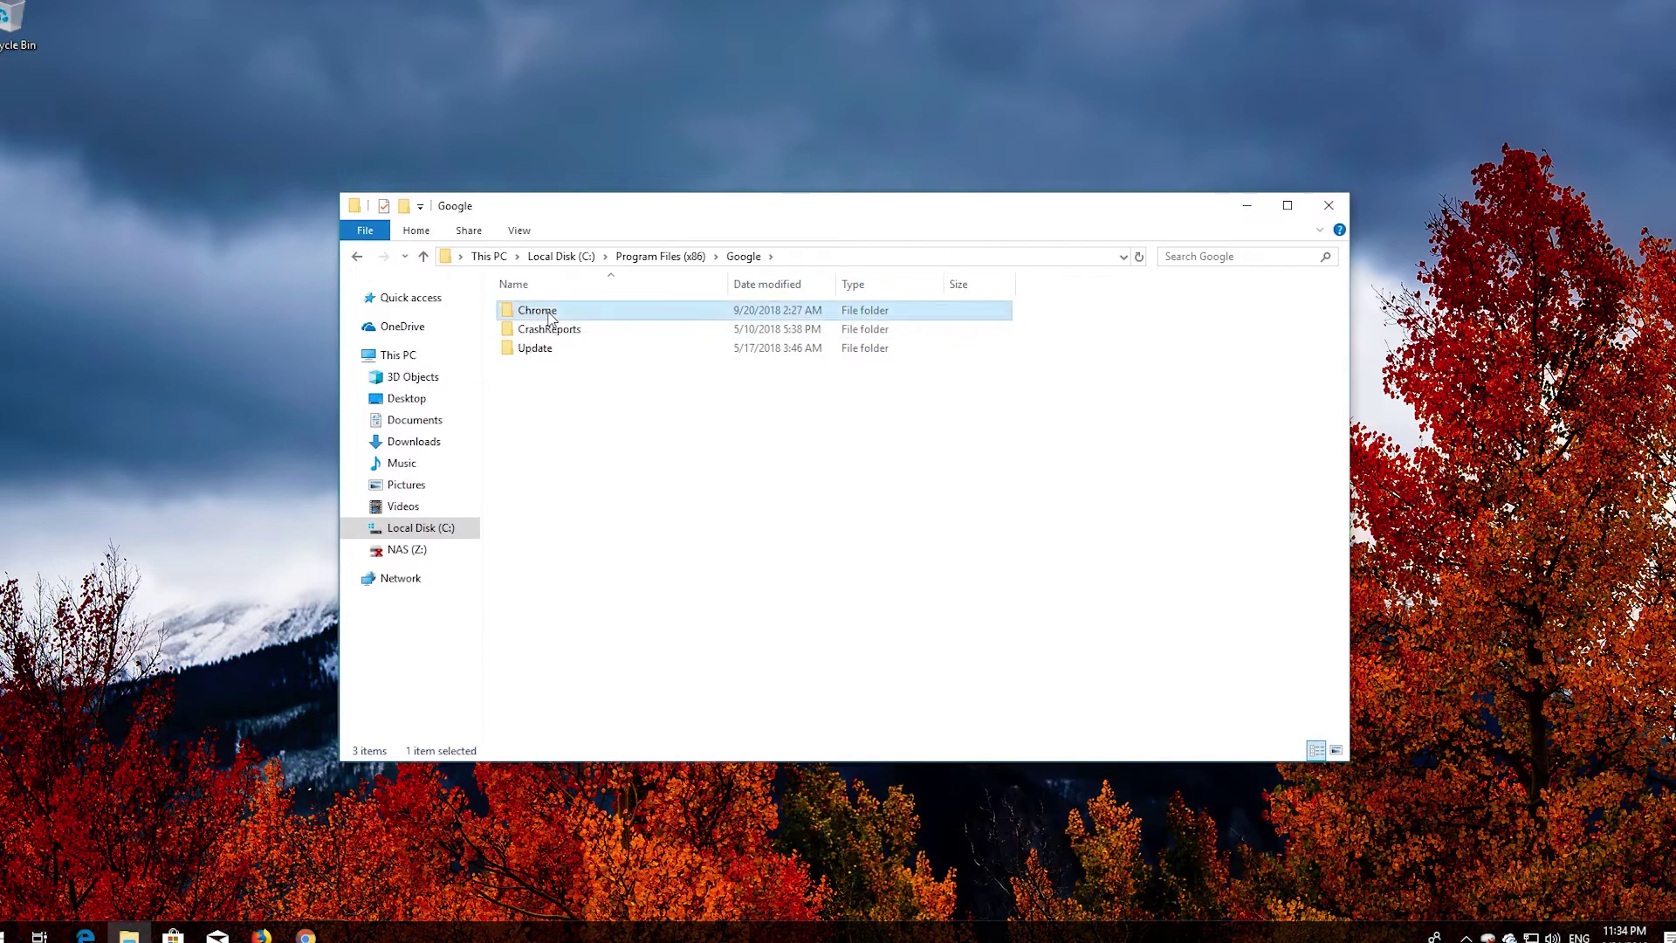
double_click(550, 319)
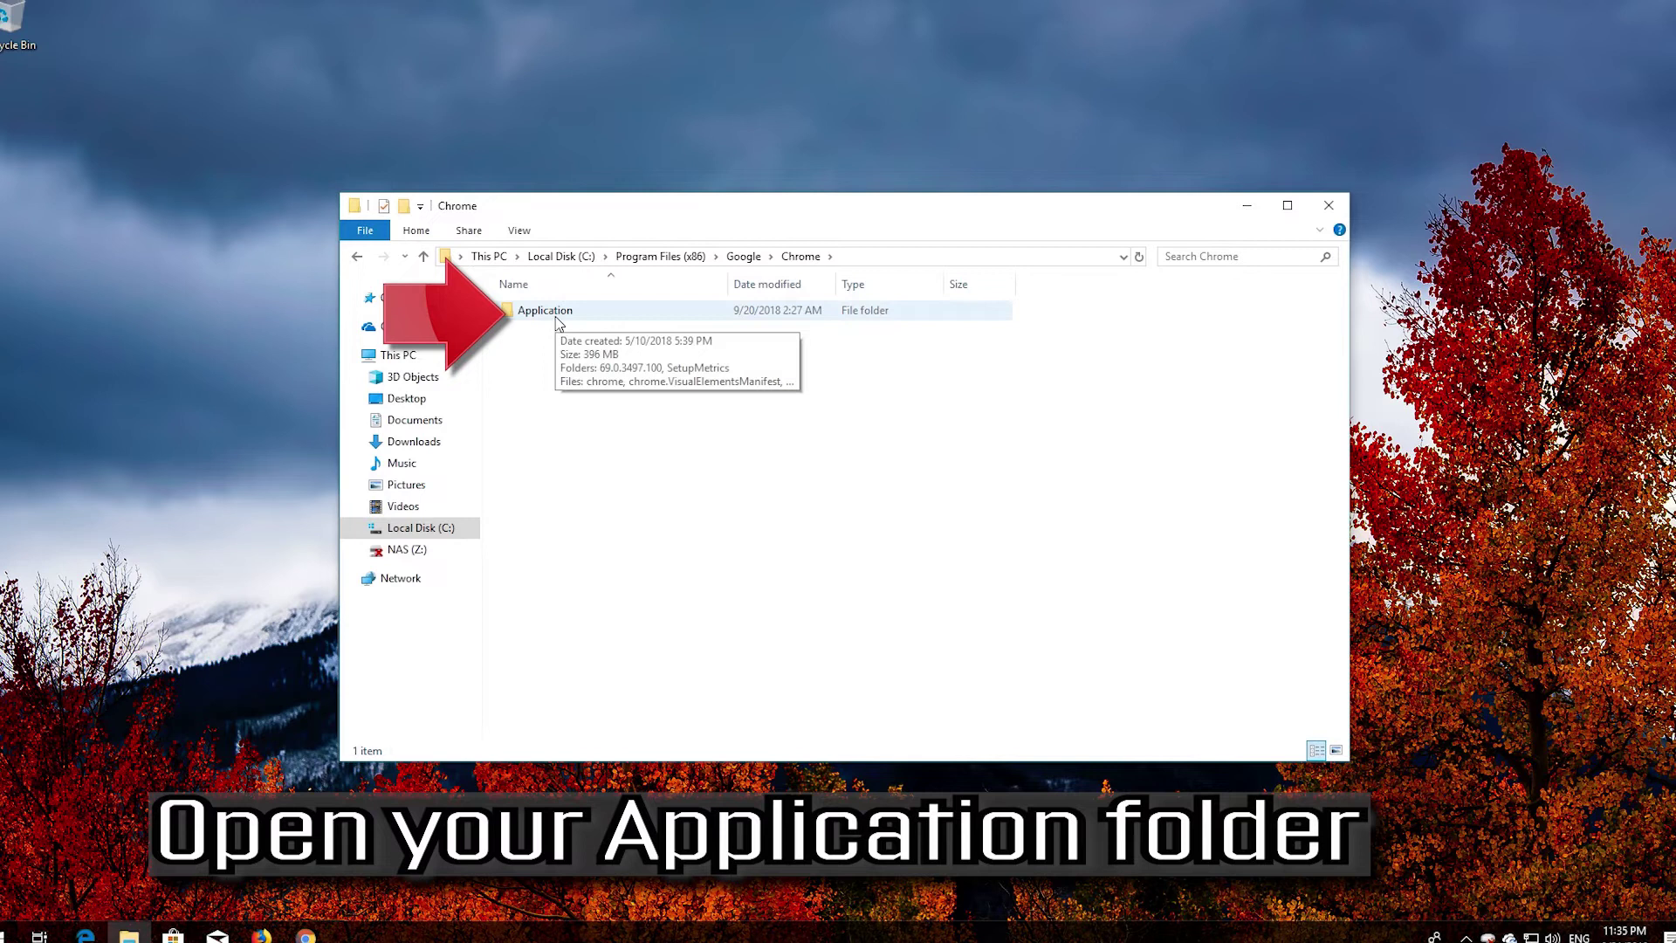
double_click(557, 316)
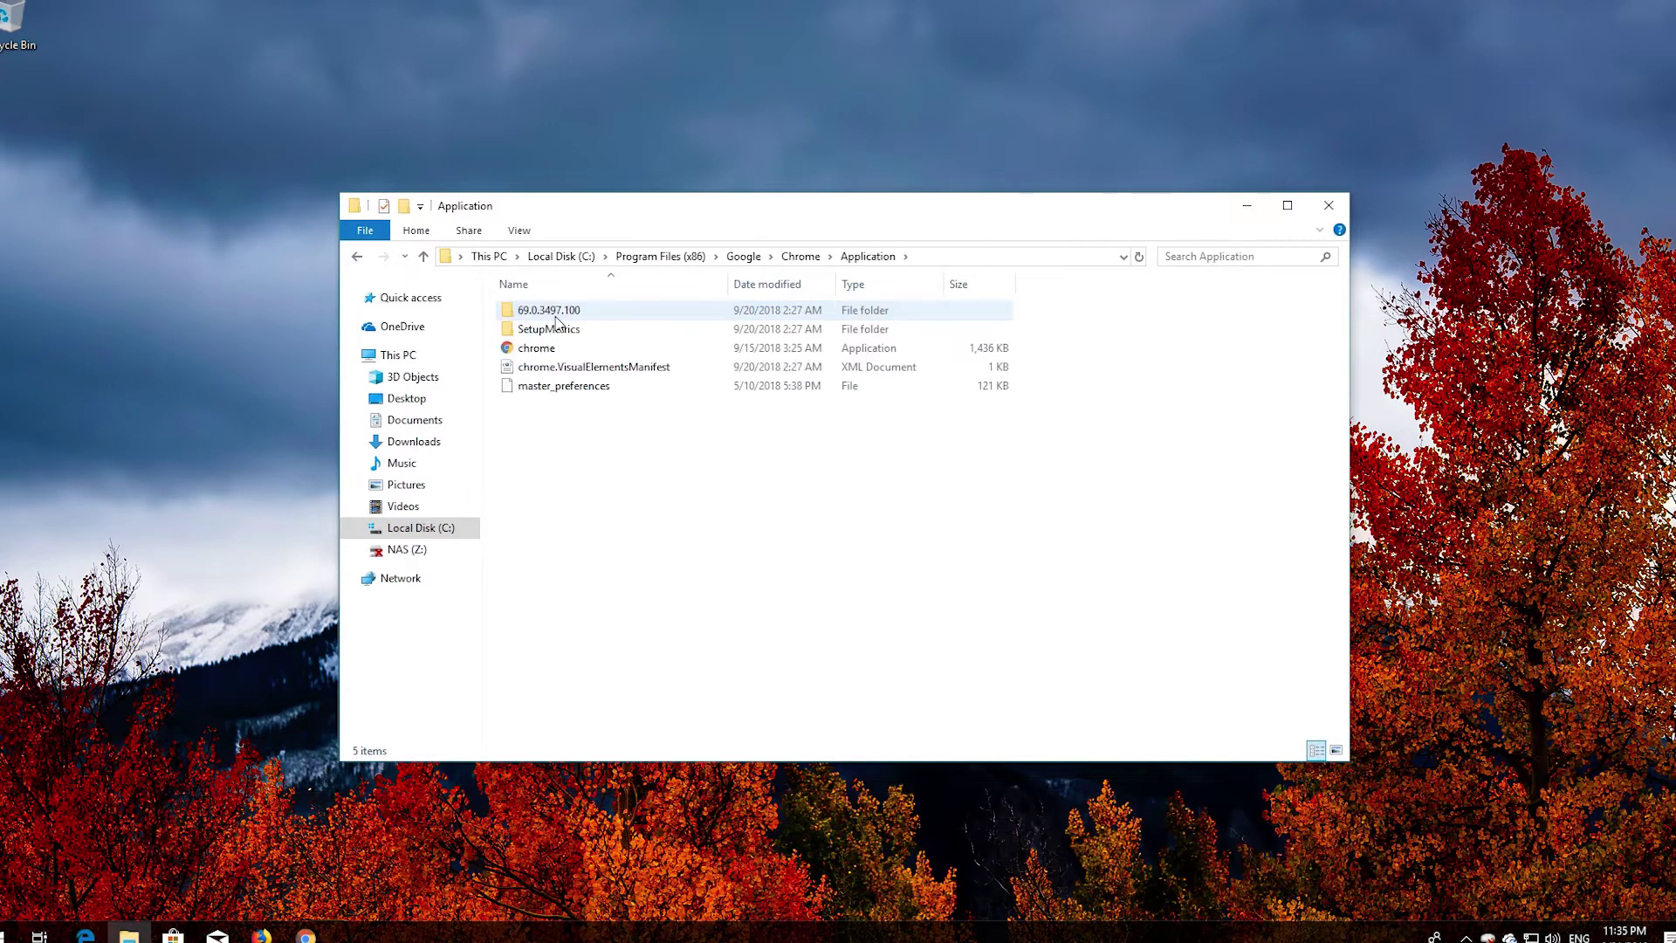
click(537, 349)
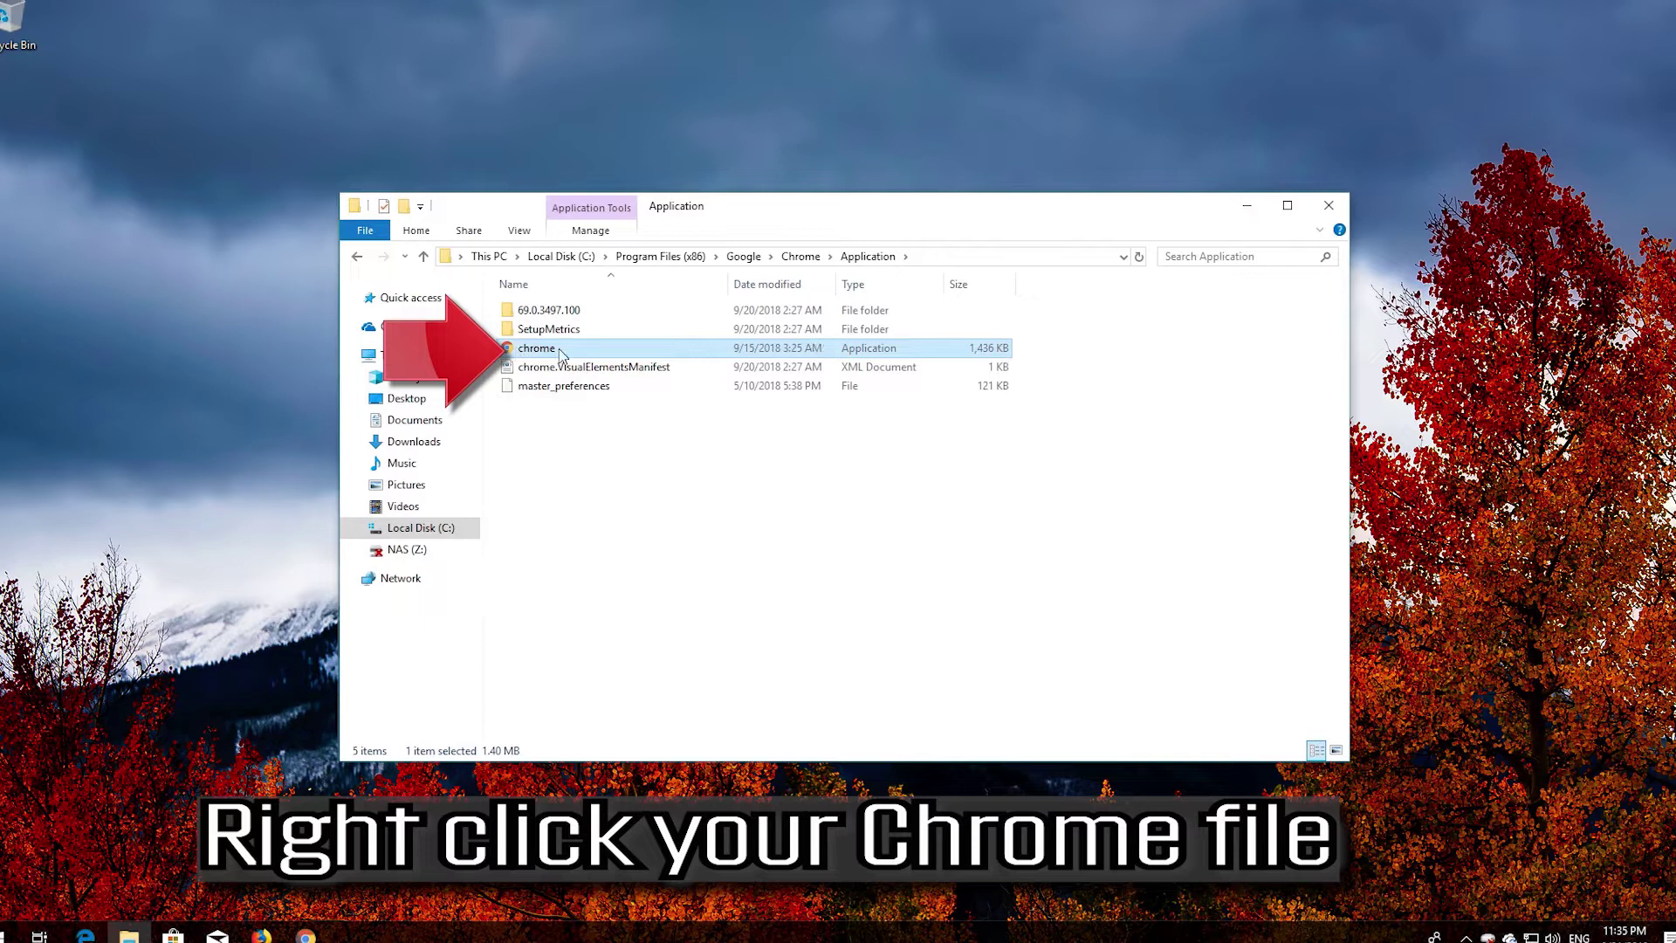
Rename the chrome application file to 'chrome1' by appending a 1
right_click(625, 347)
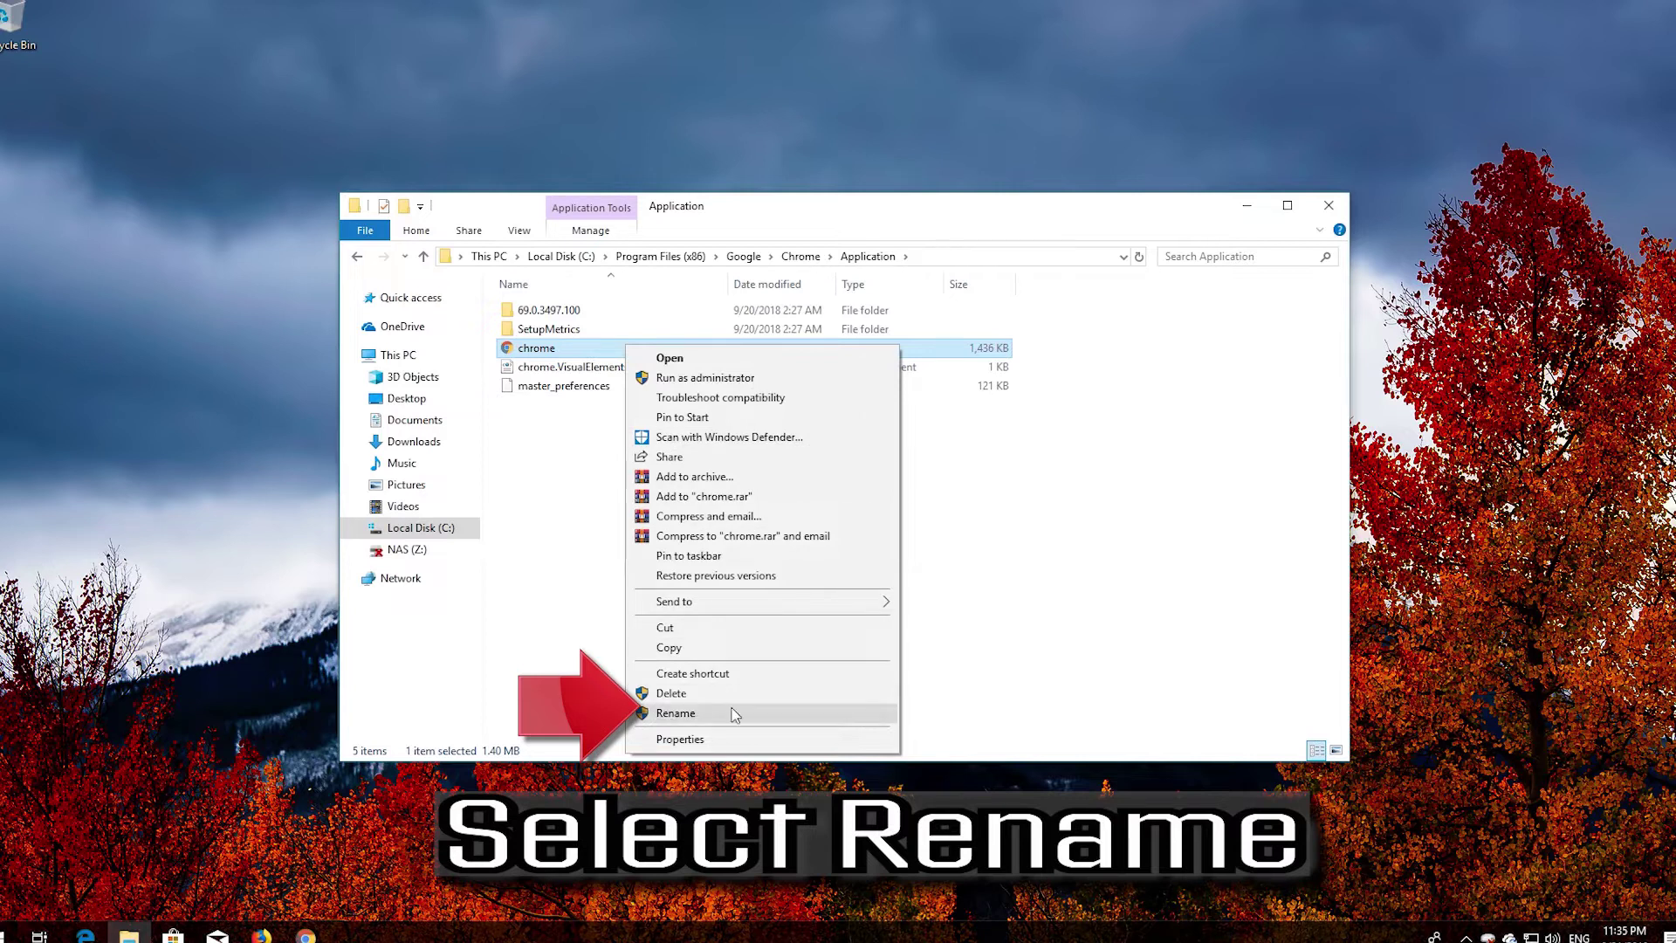
click(677, 713)
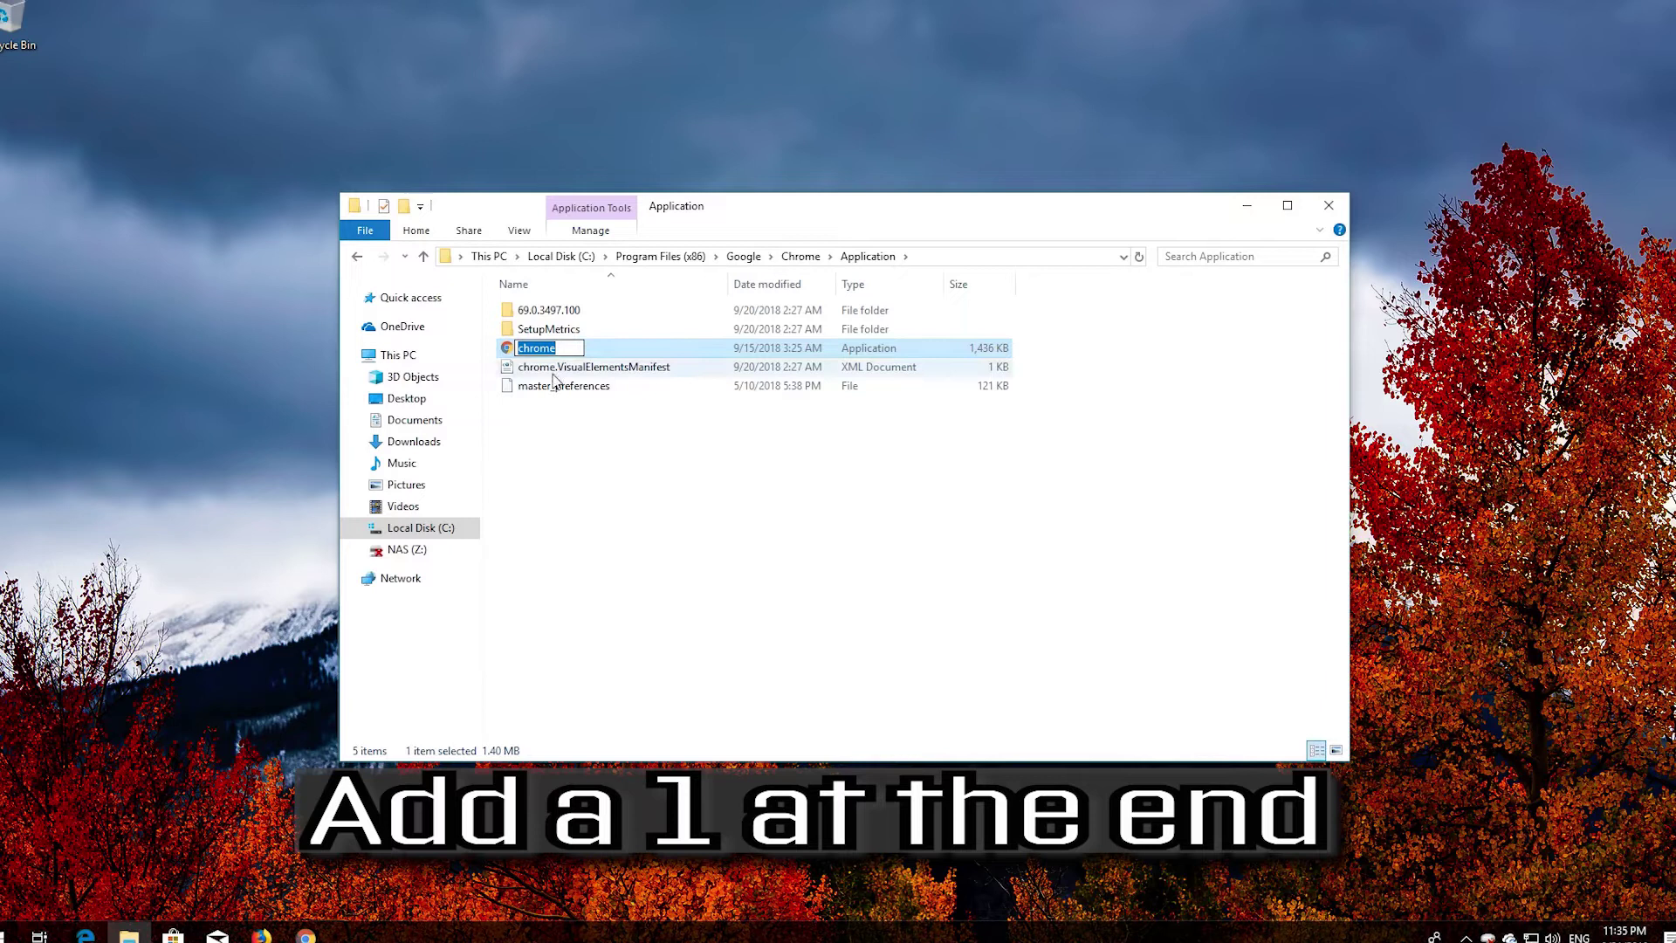
click(560, 350)
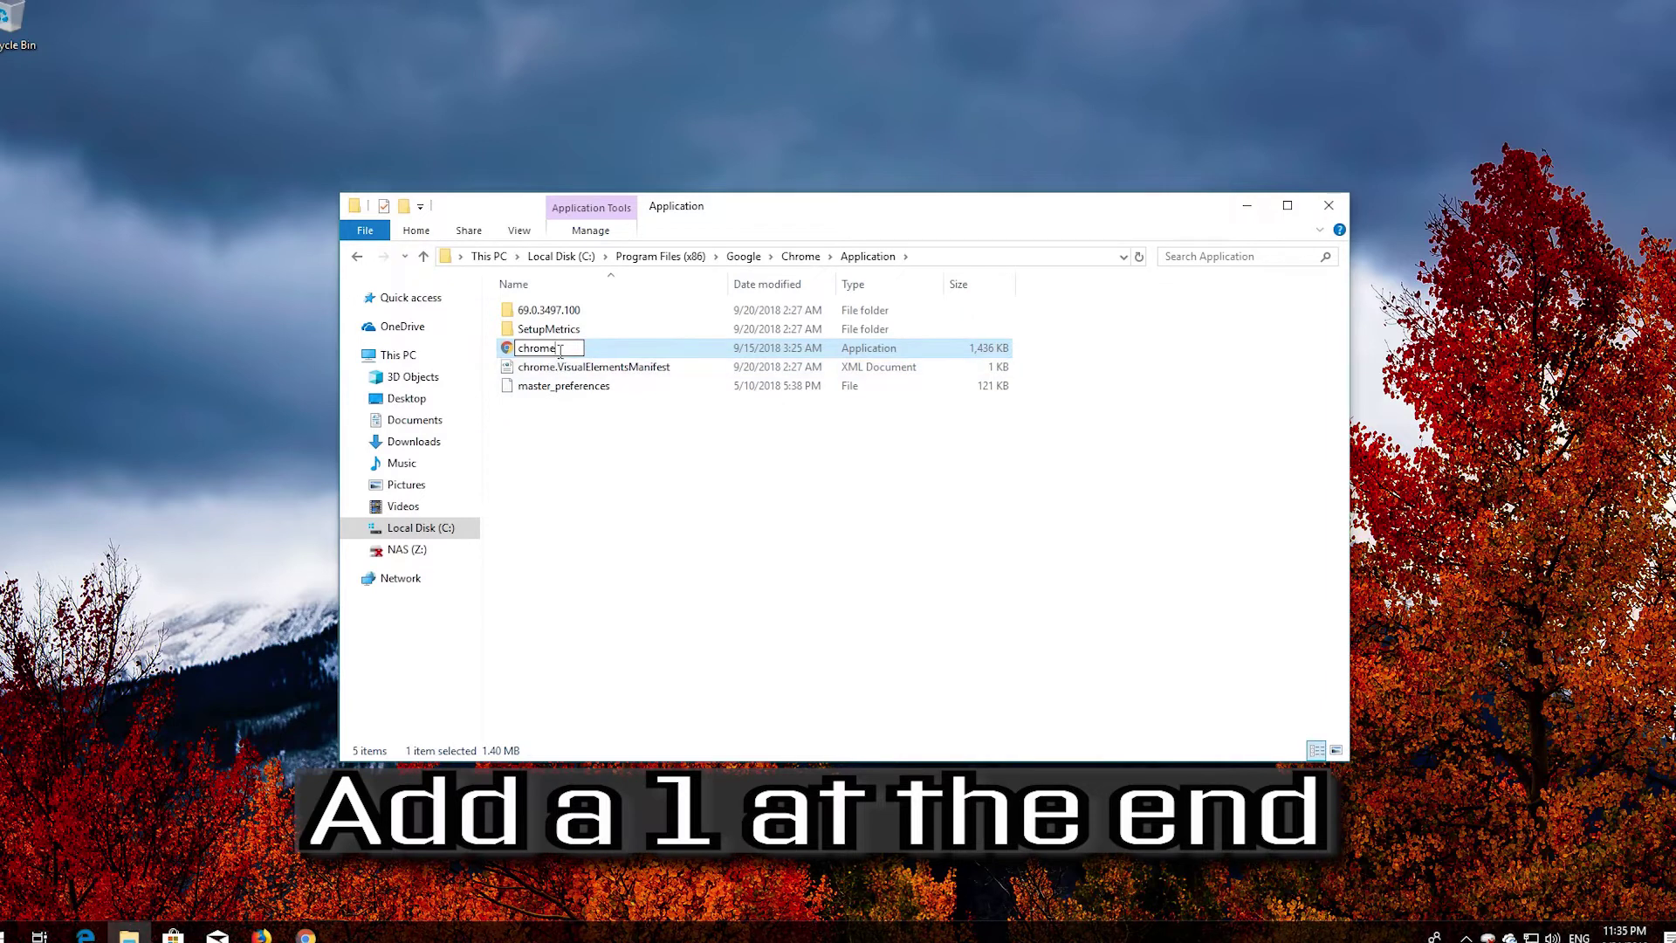
text(1)
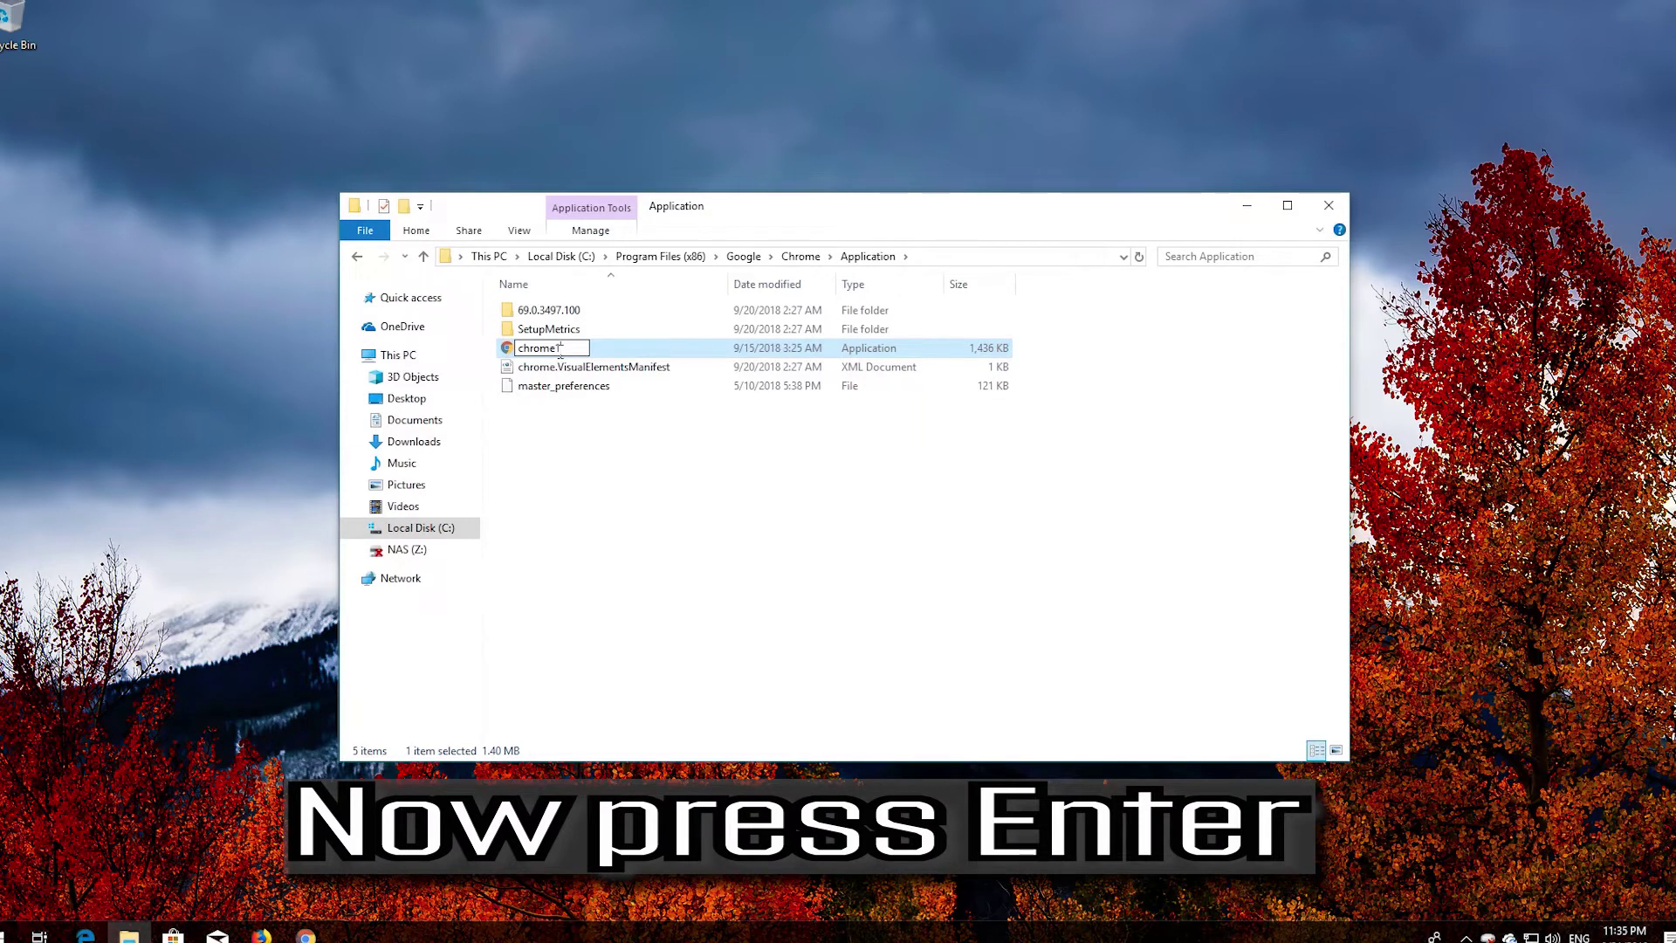
key(Return)
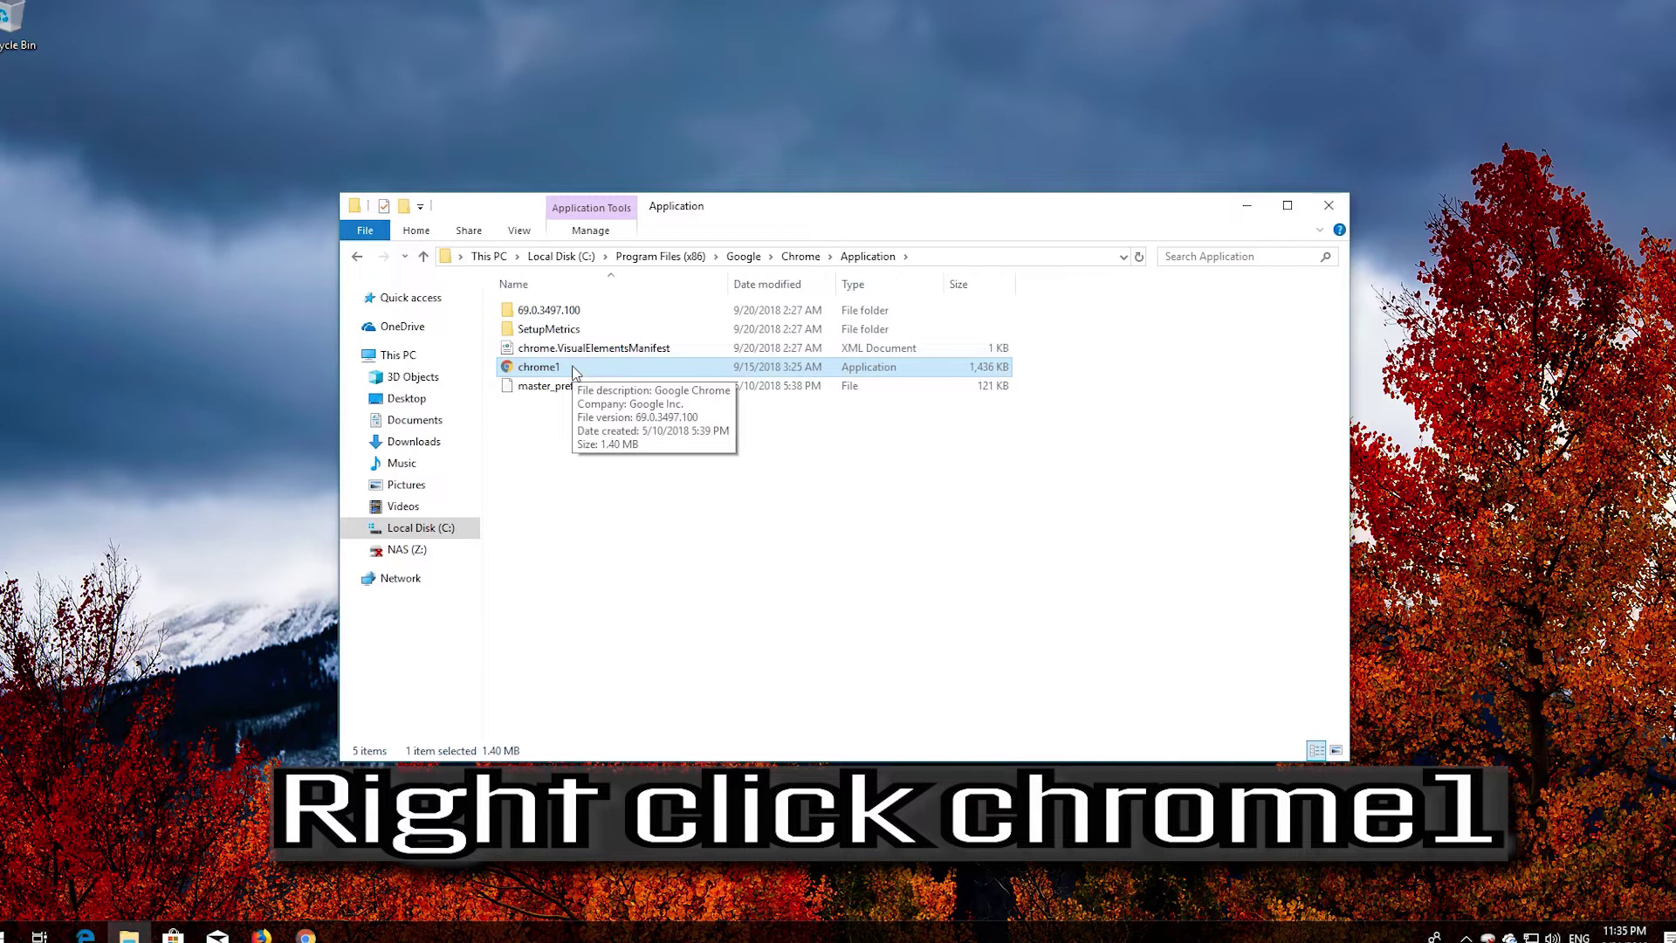
Create a desktop shortcut for chrome1 using Send to > Desktop (create shortcut)
right_click(576, 373)
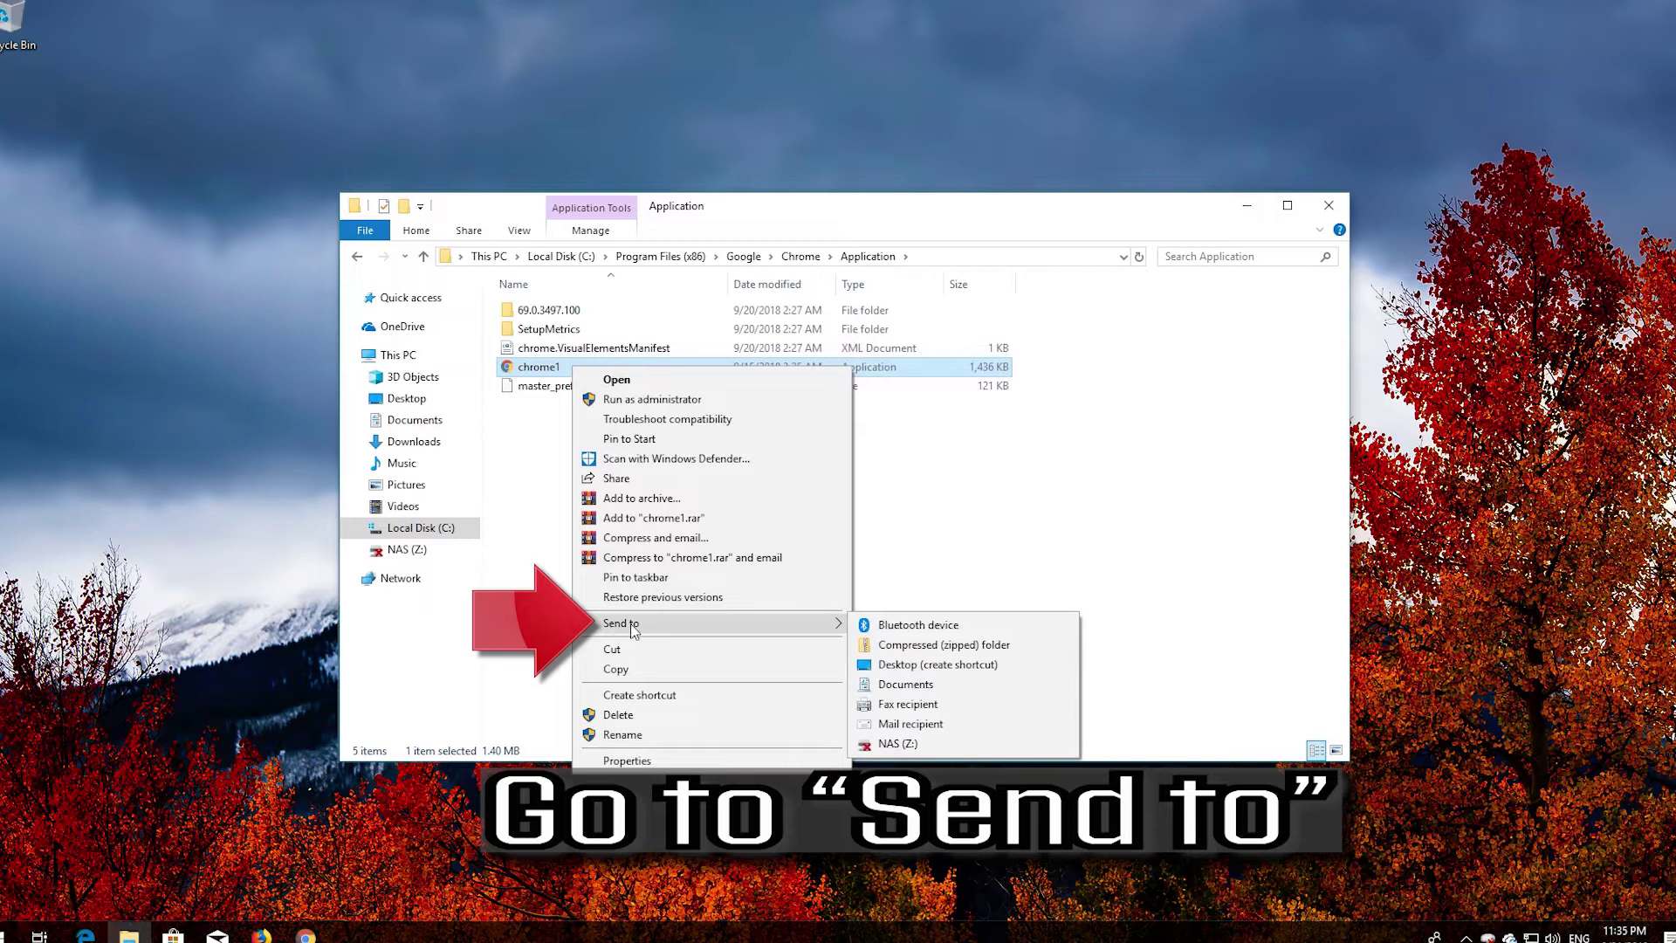
mouse_move(651, 623)
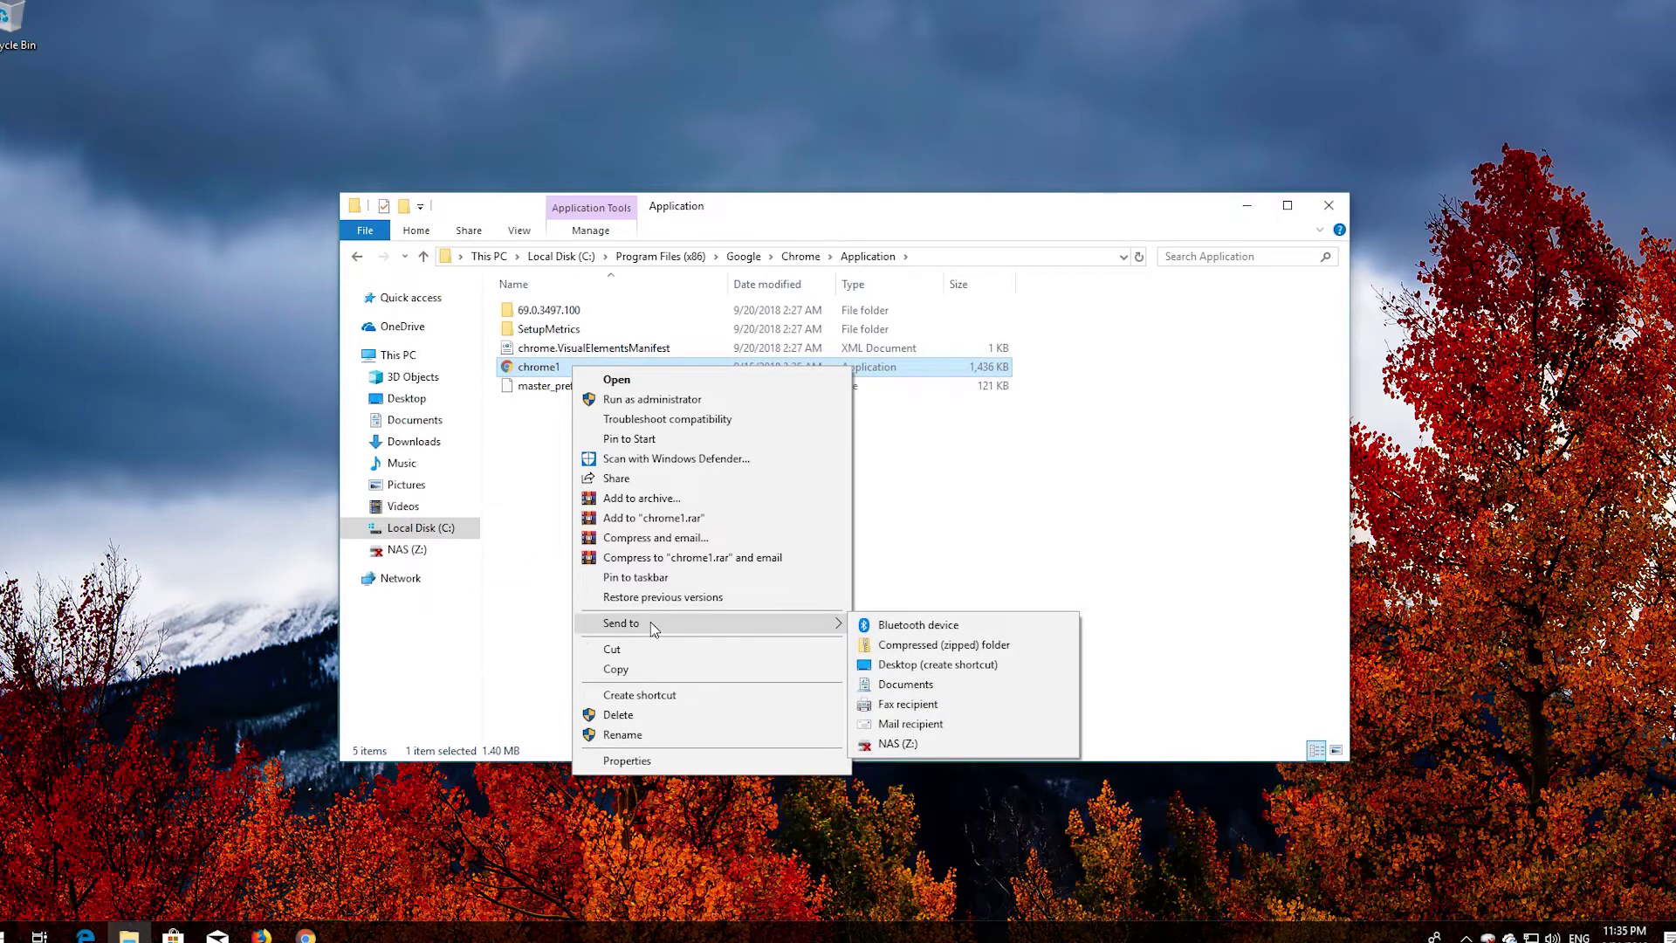
click(973, 665)
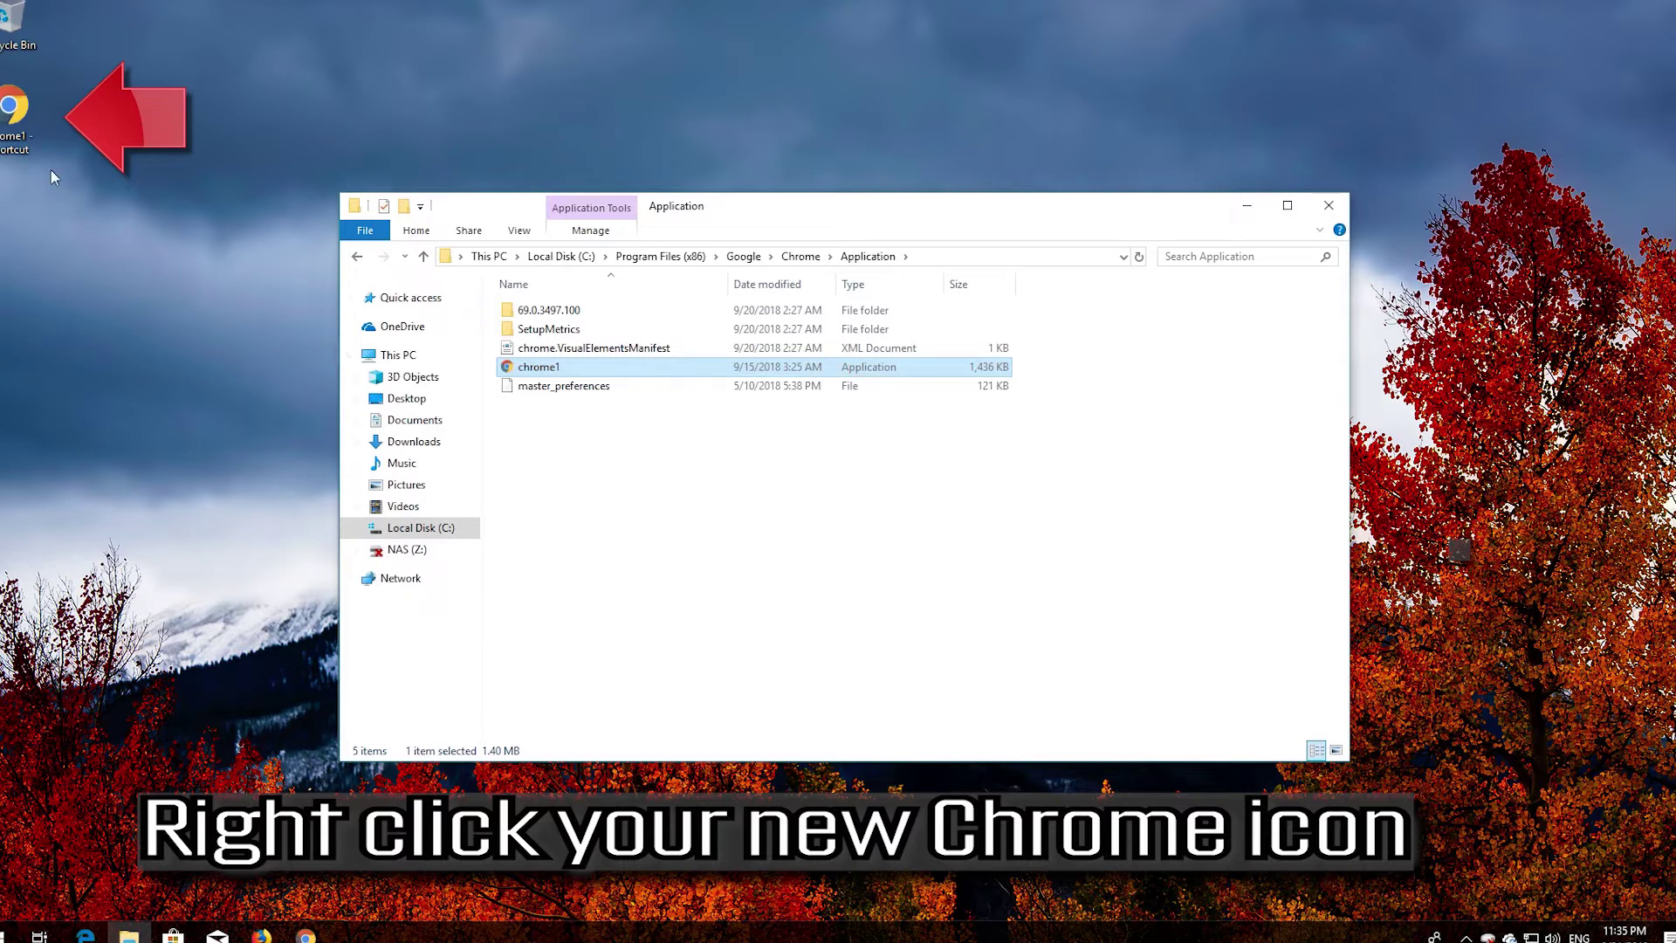
Rename the chrome1 desktop shortcut to 'Chrome' and close the Application folder window
right_click(3, 112)
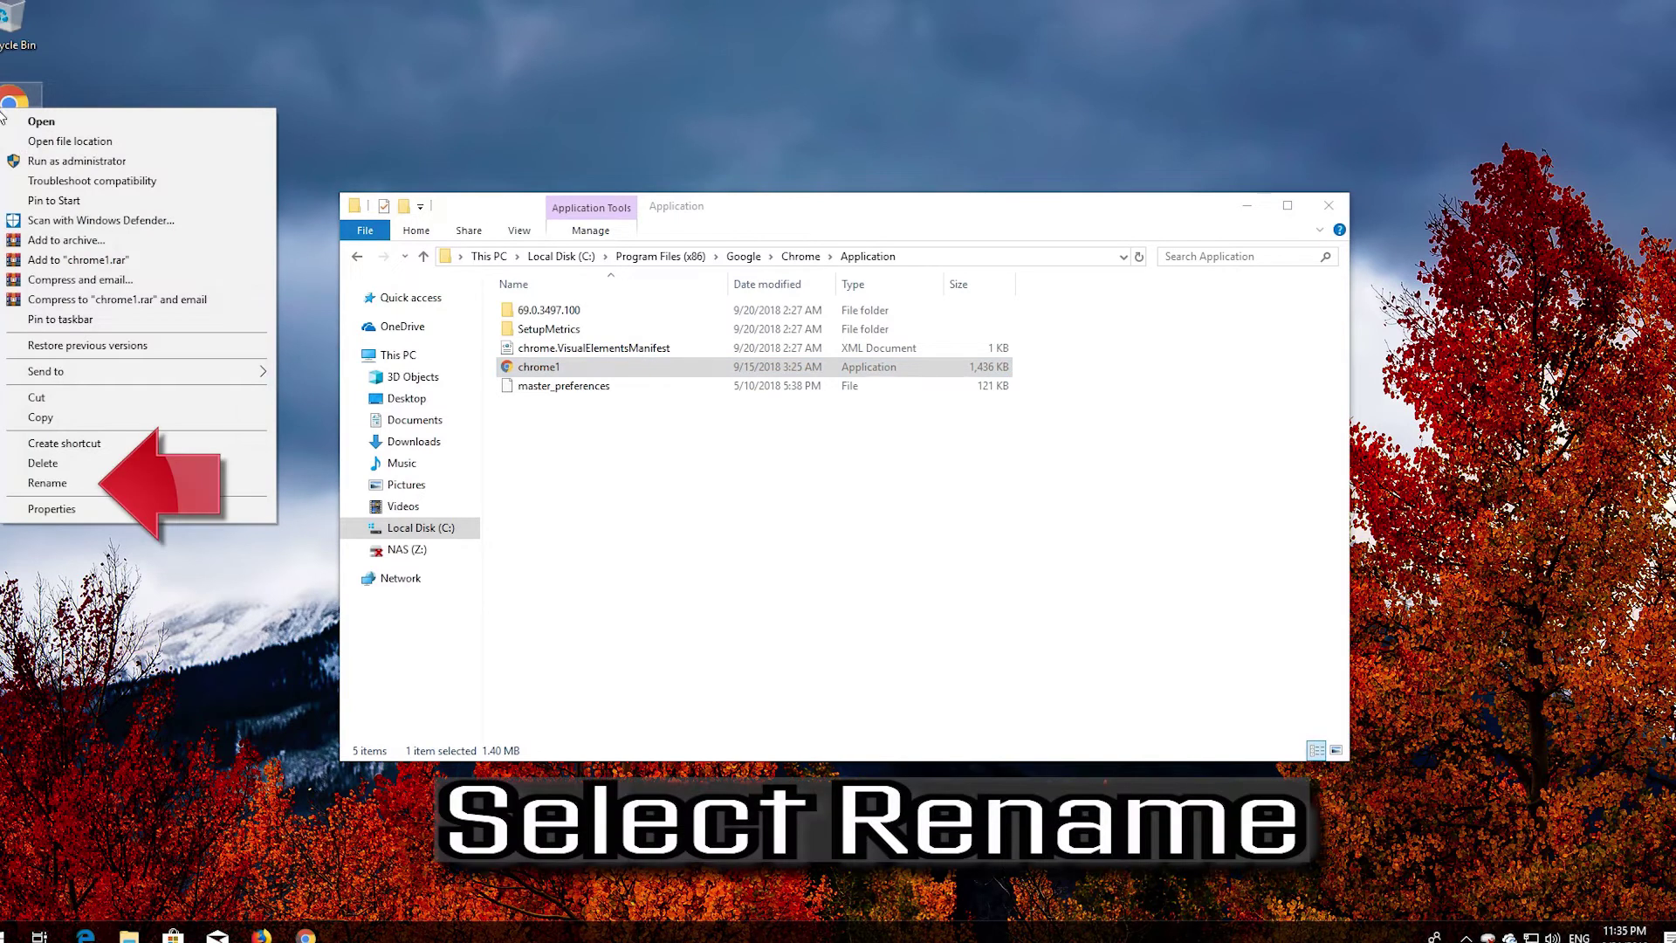
click(89, 483)
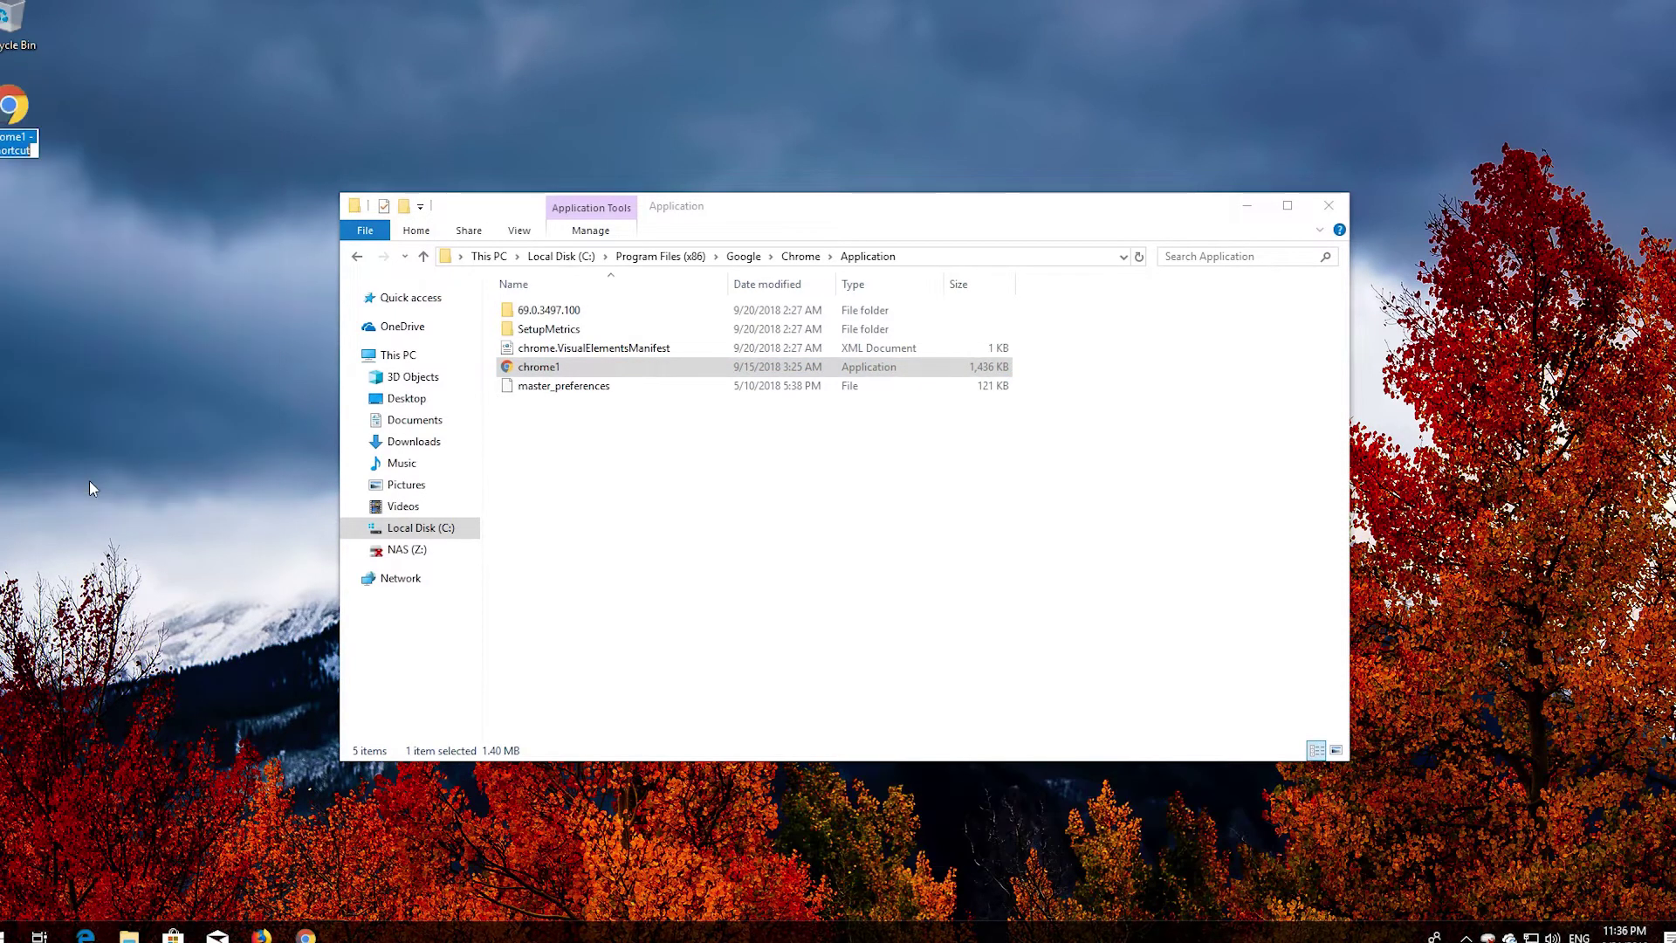
text(Chrome)
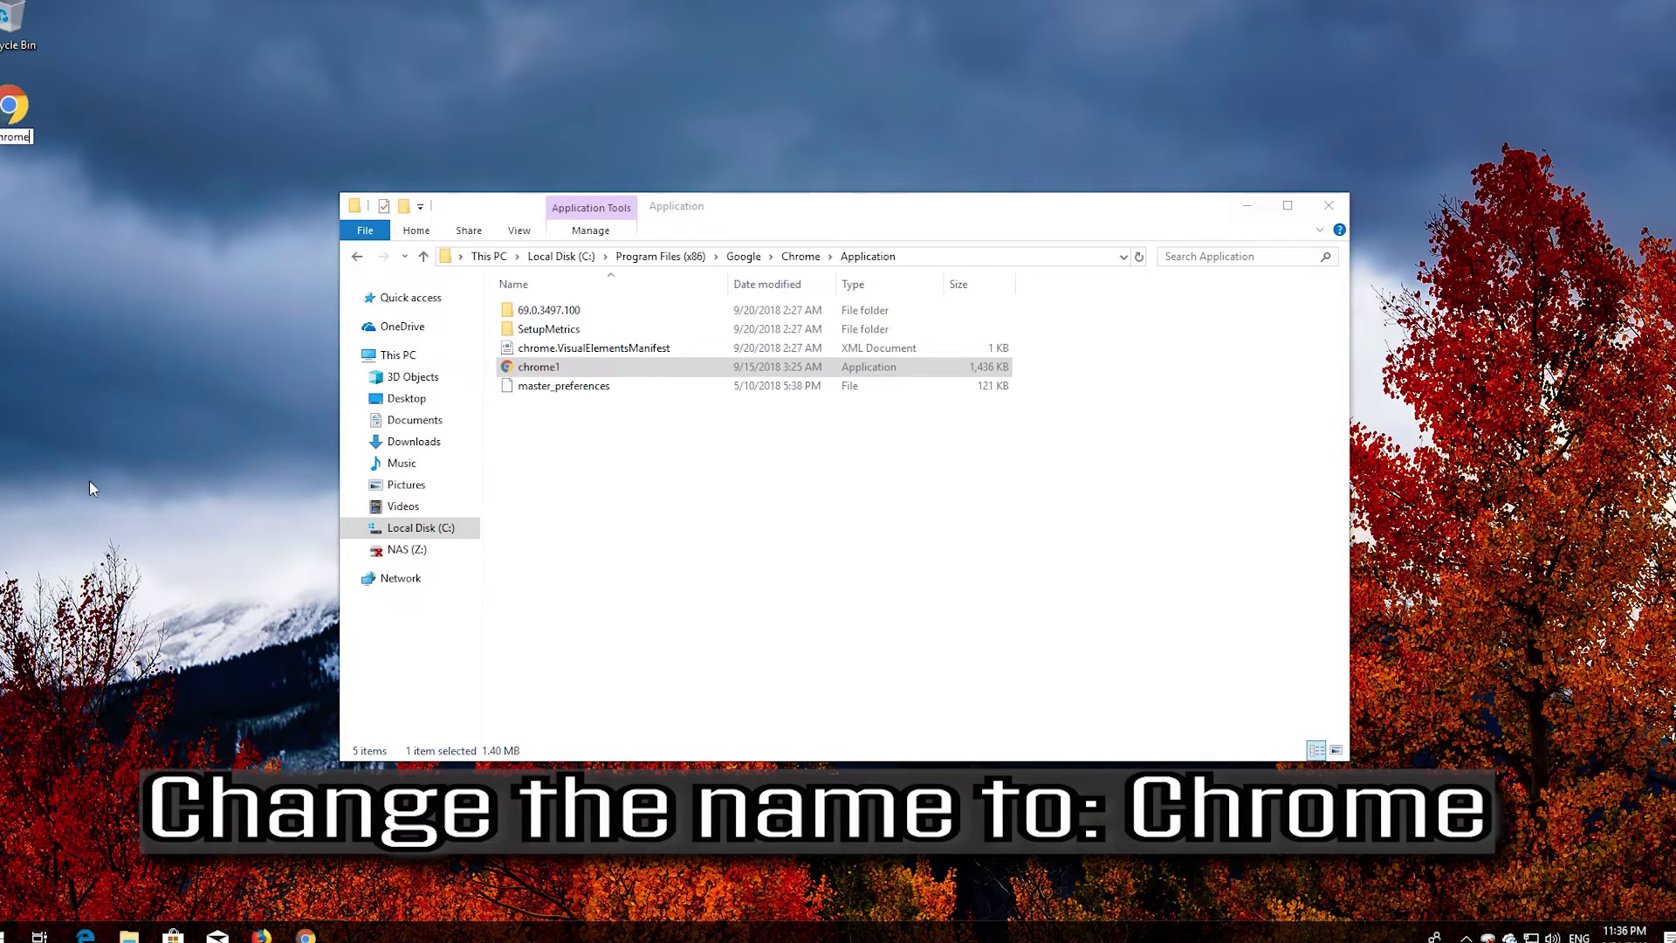
key(Return)
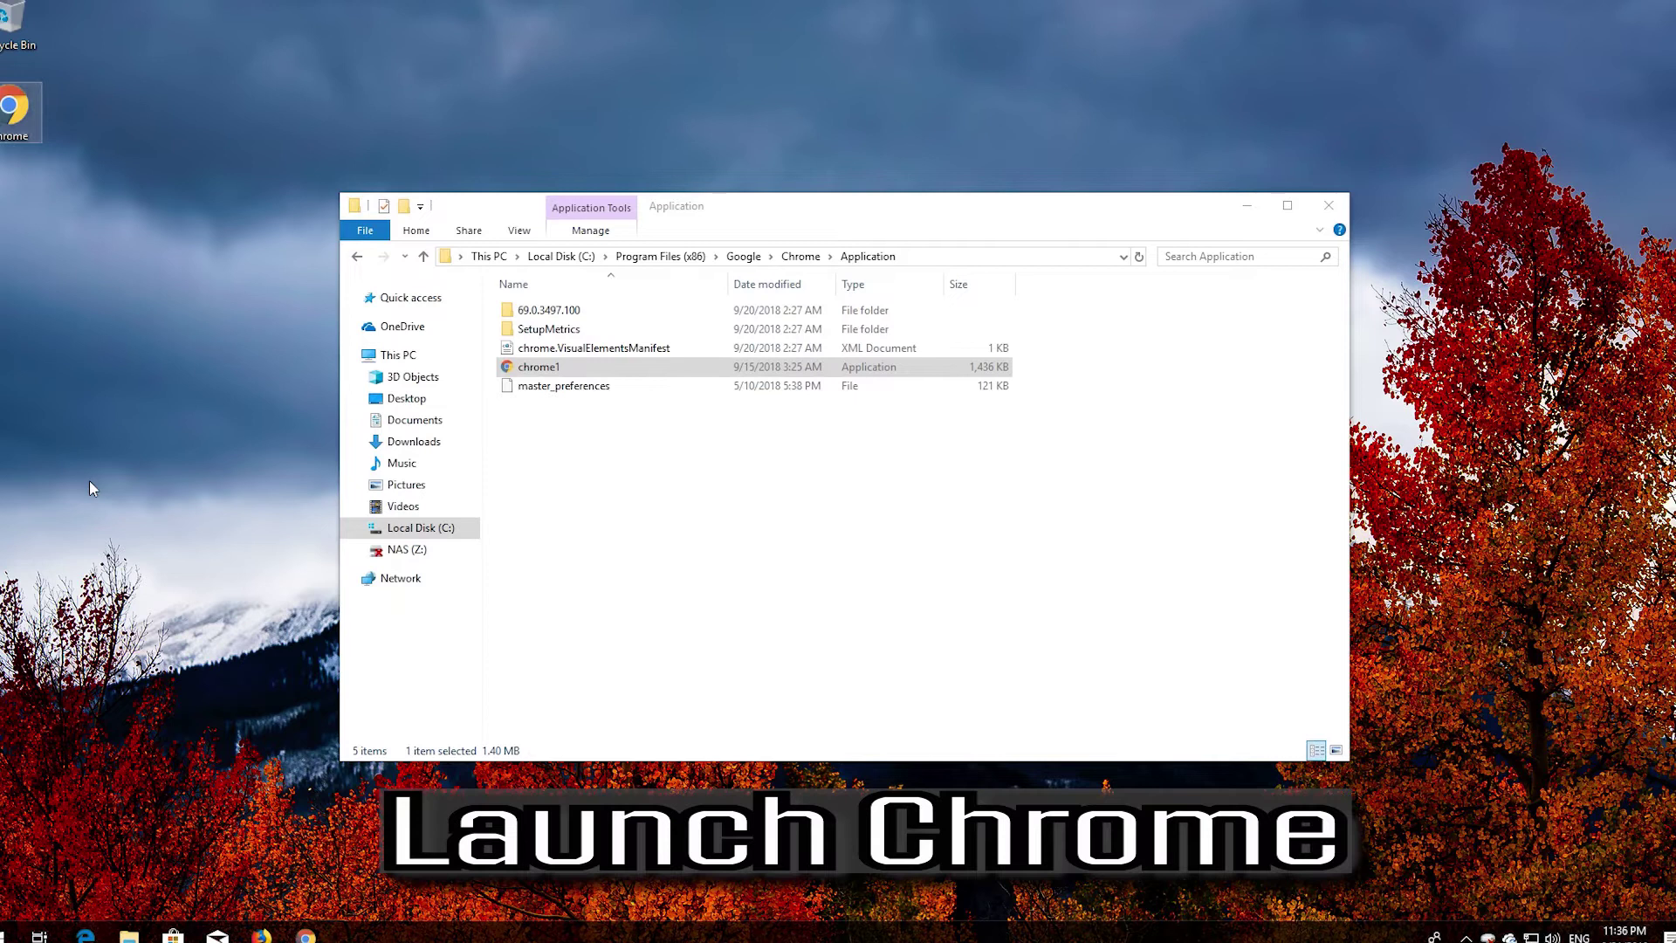
click(1329, 206)
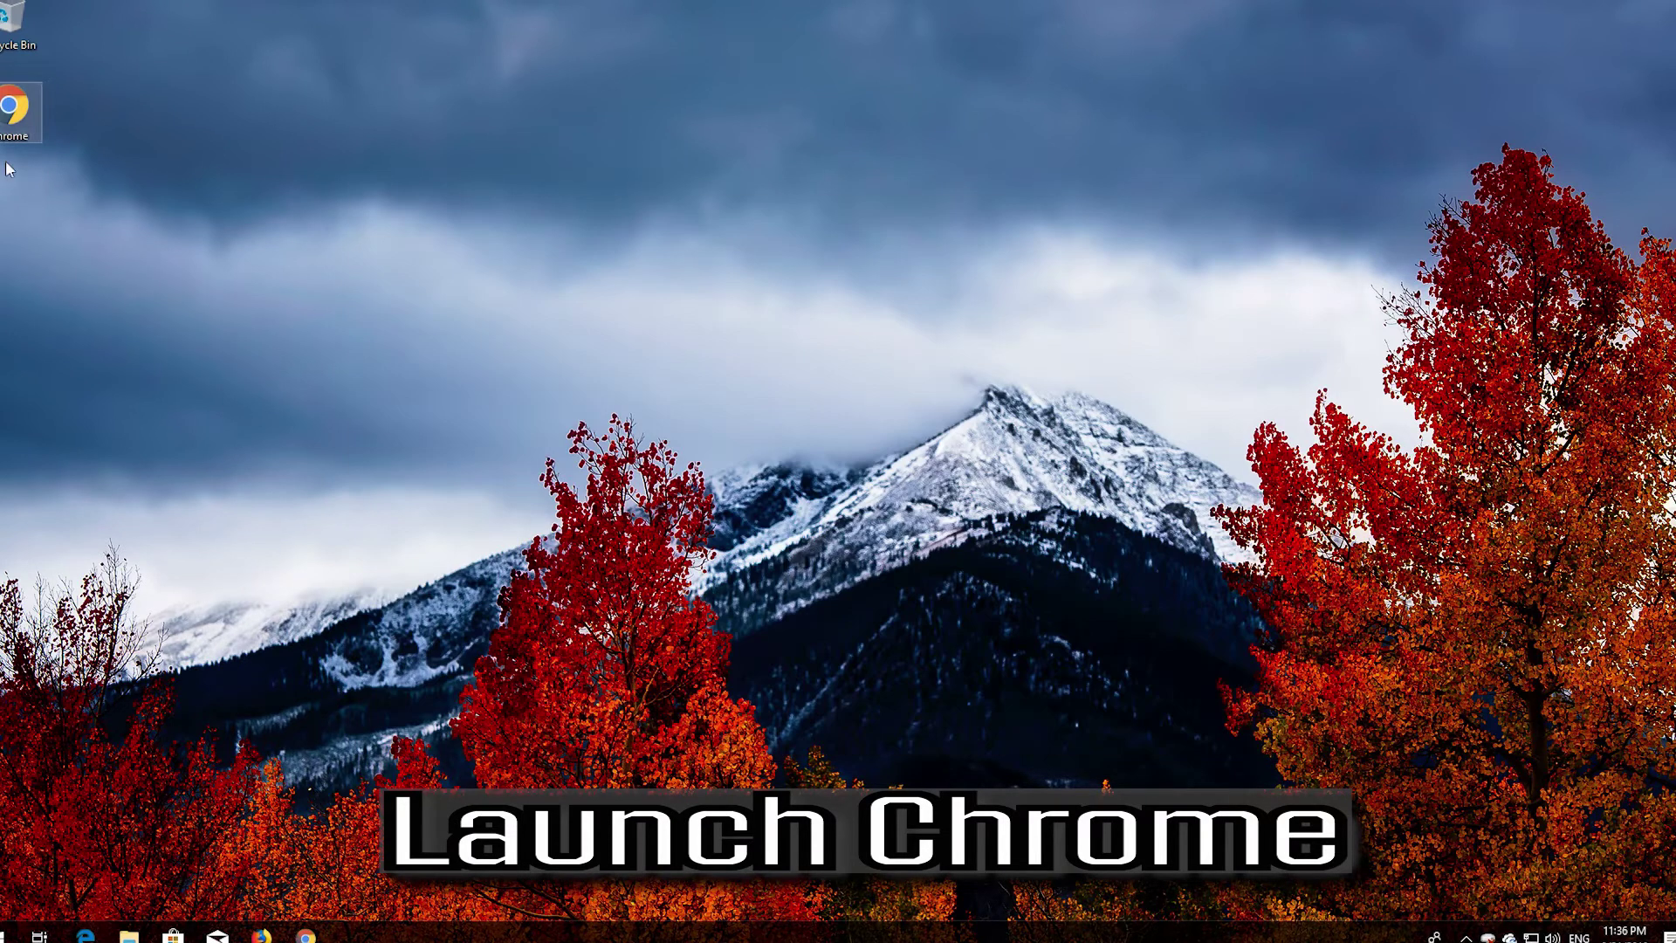
double_click(8, 127)
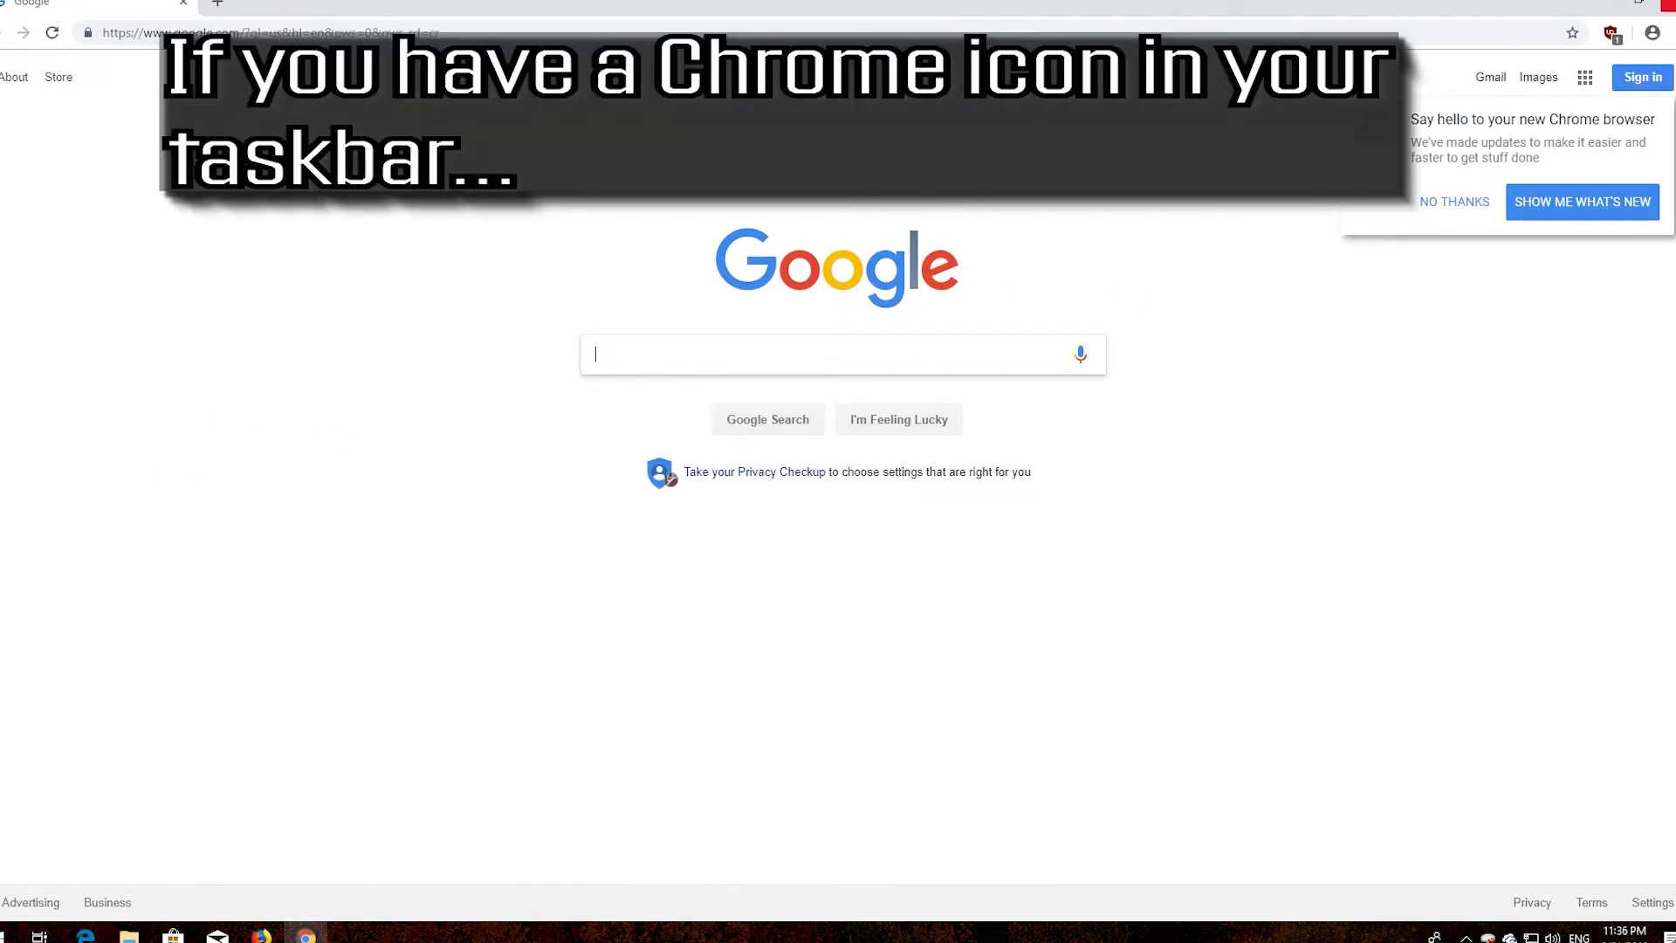
click(1667, 4)
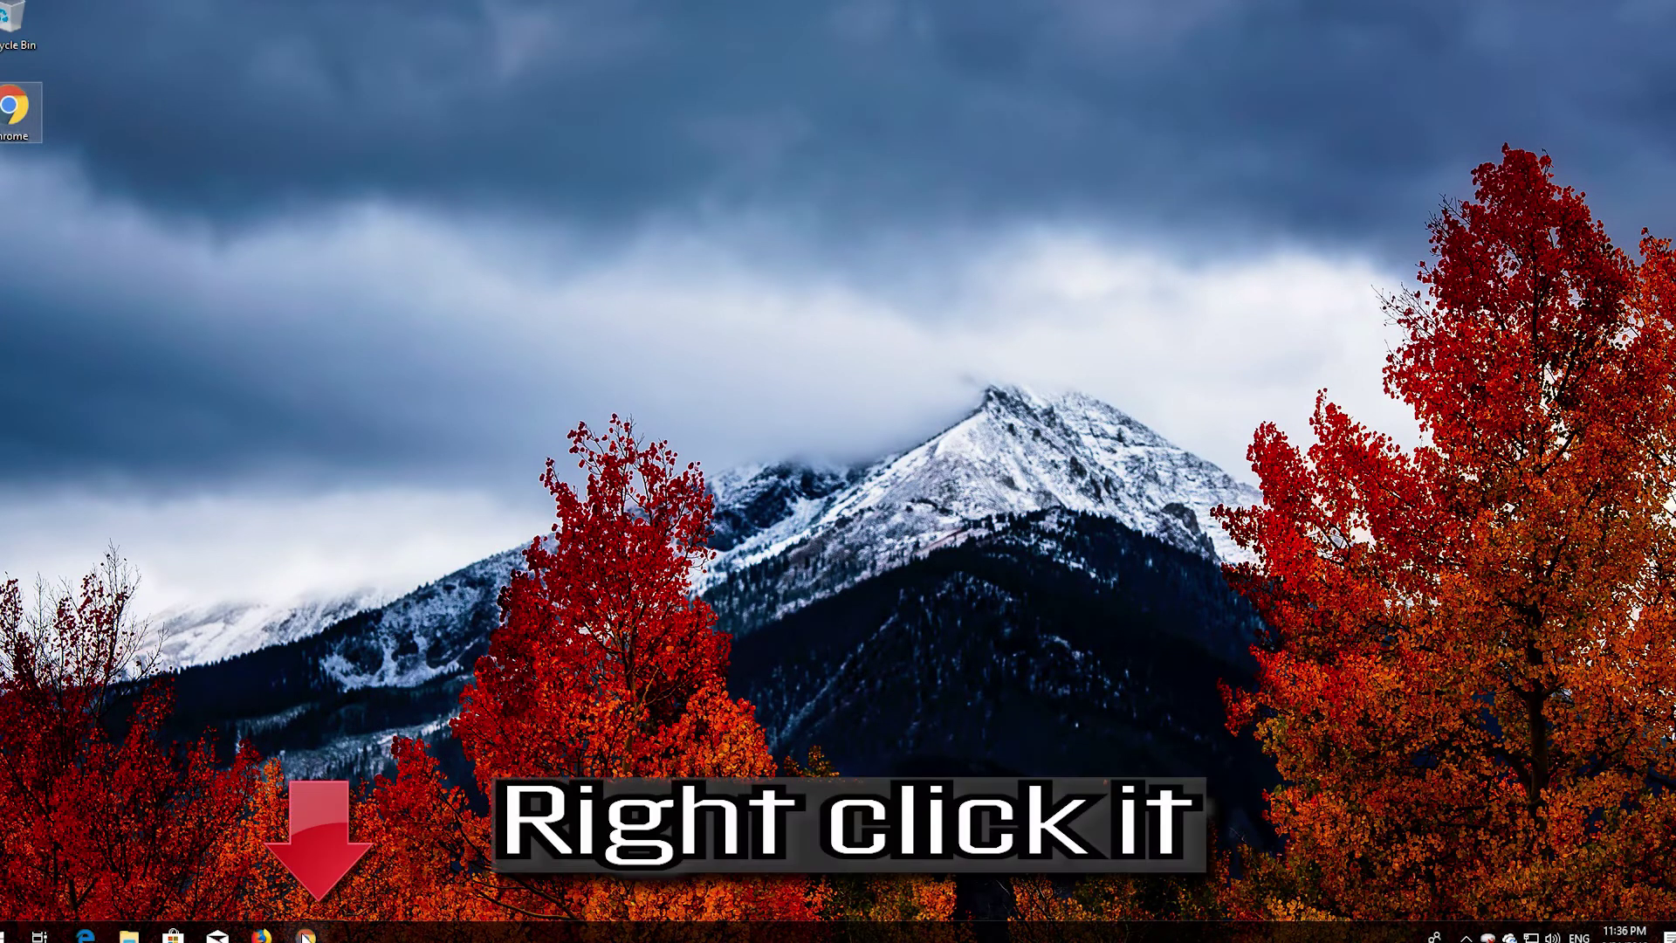
Unpin the old taskbar Chrome, pin the new Chrome shortcut there, and launch it
right_click(305, 935)
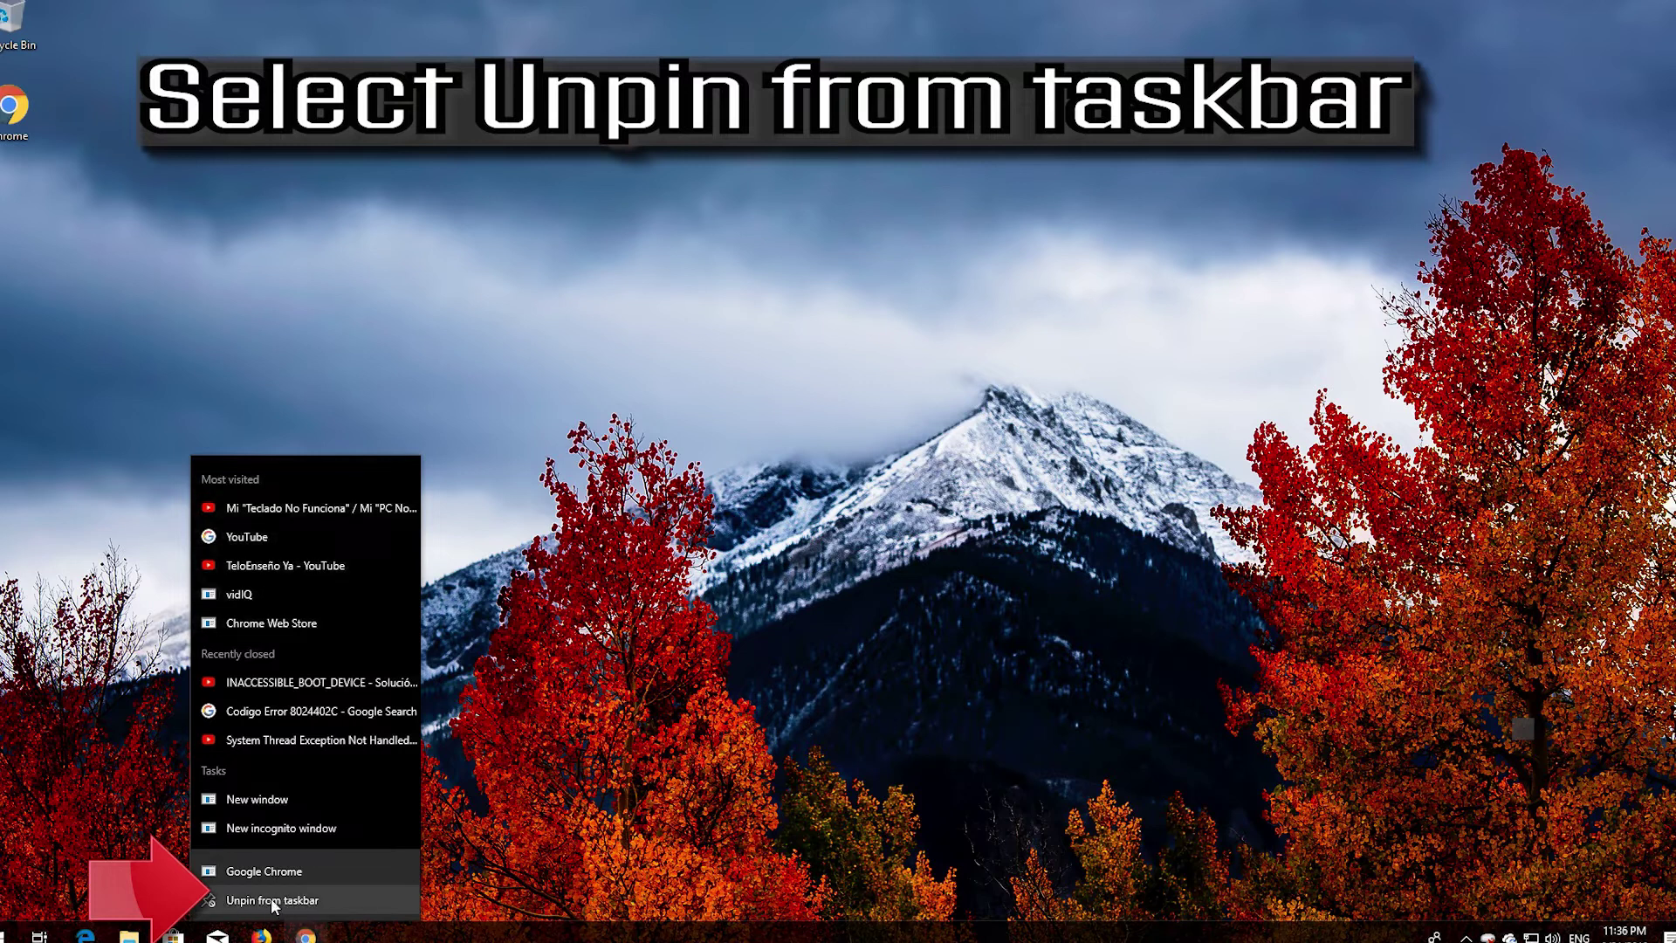
click(285, 902)
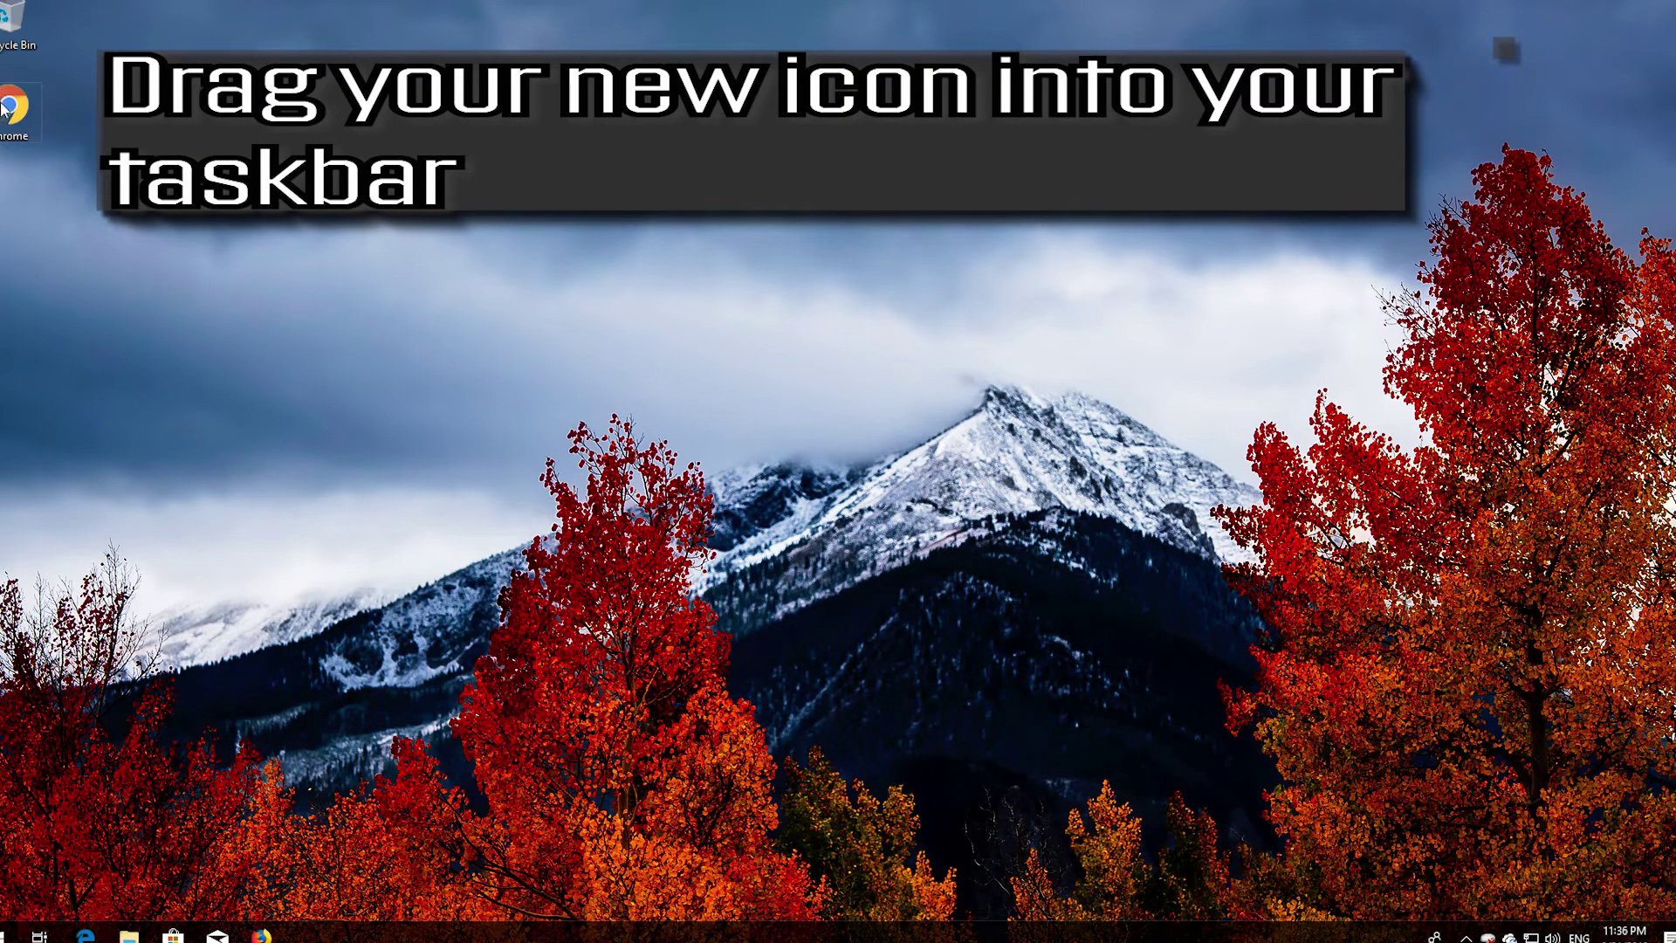
drag(36, 190, 306, 937)
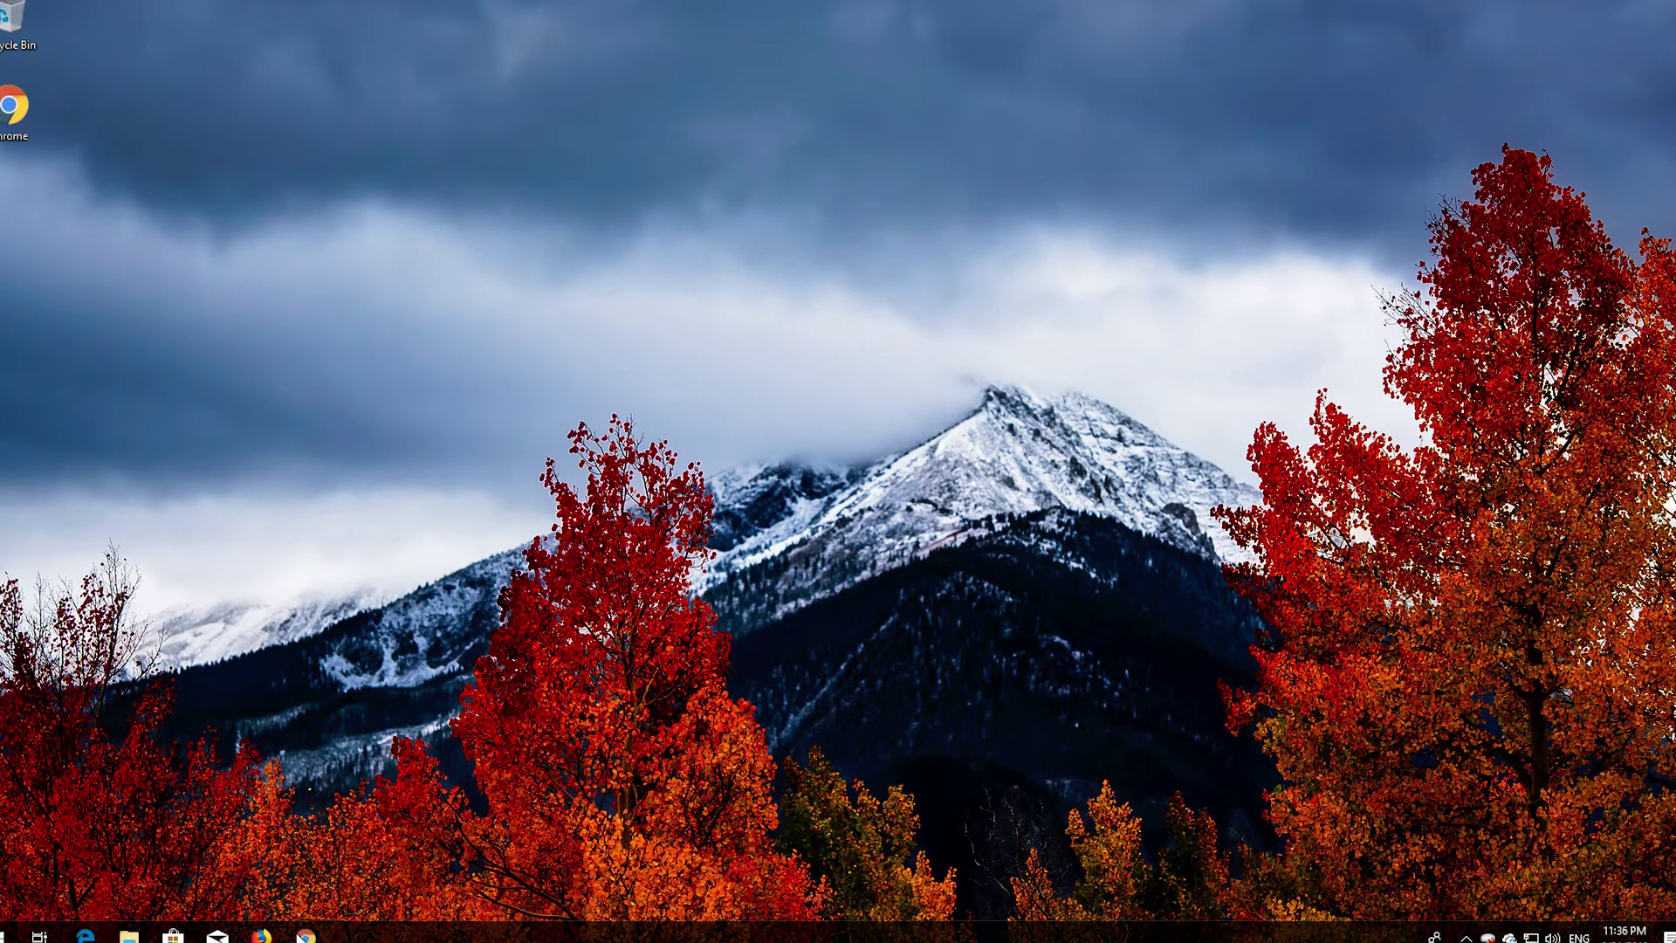
click(306, 936)
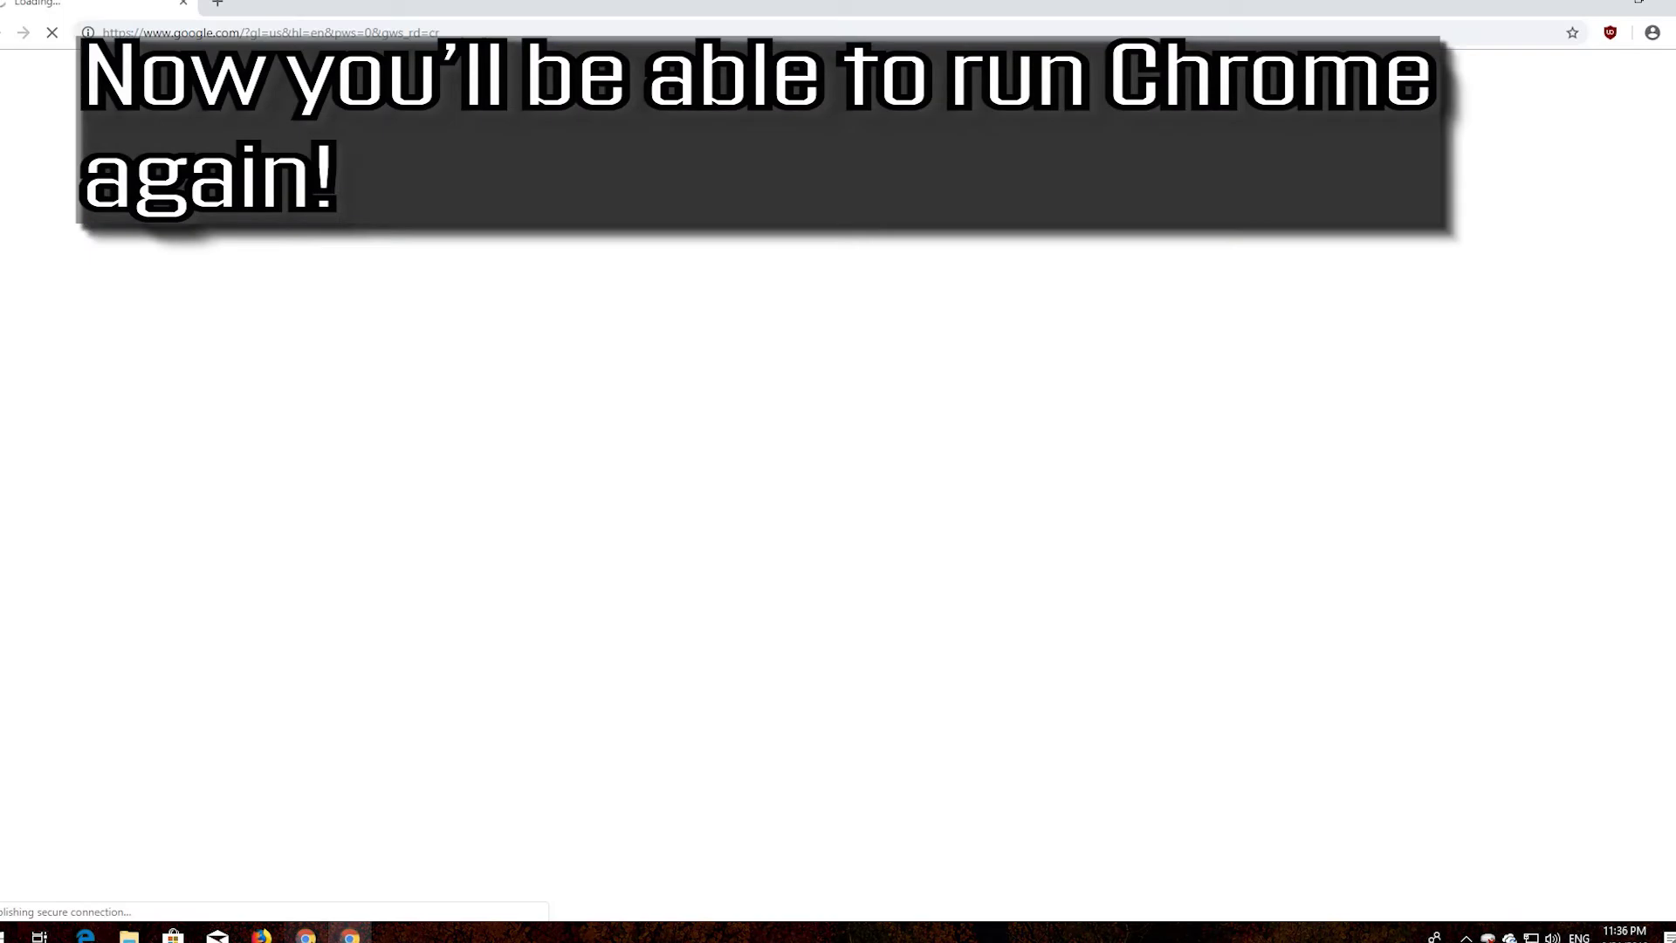